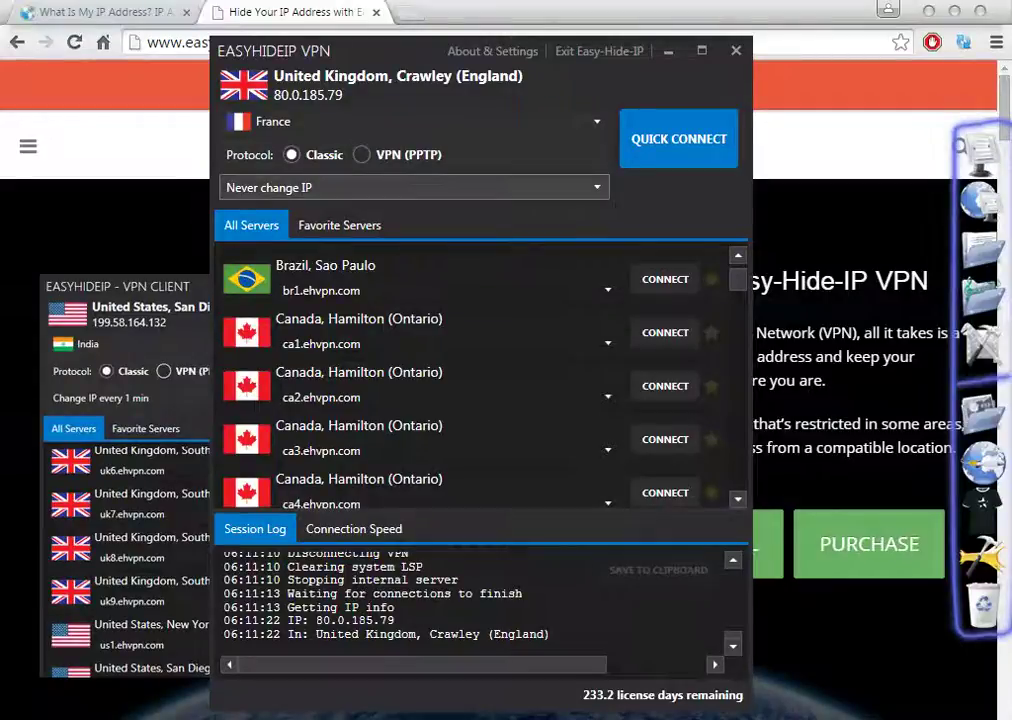
# Set the automatic IP change interval to every 5 minutes, and return it to Never change IP
pyautogui.click(414, 187)
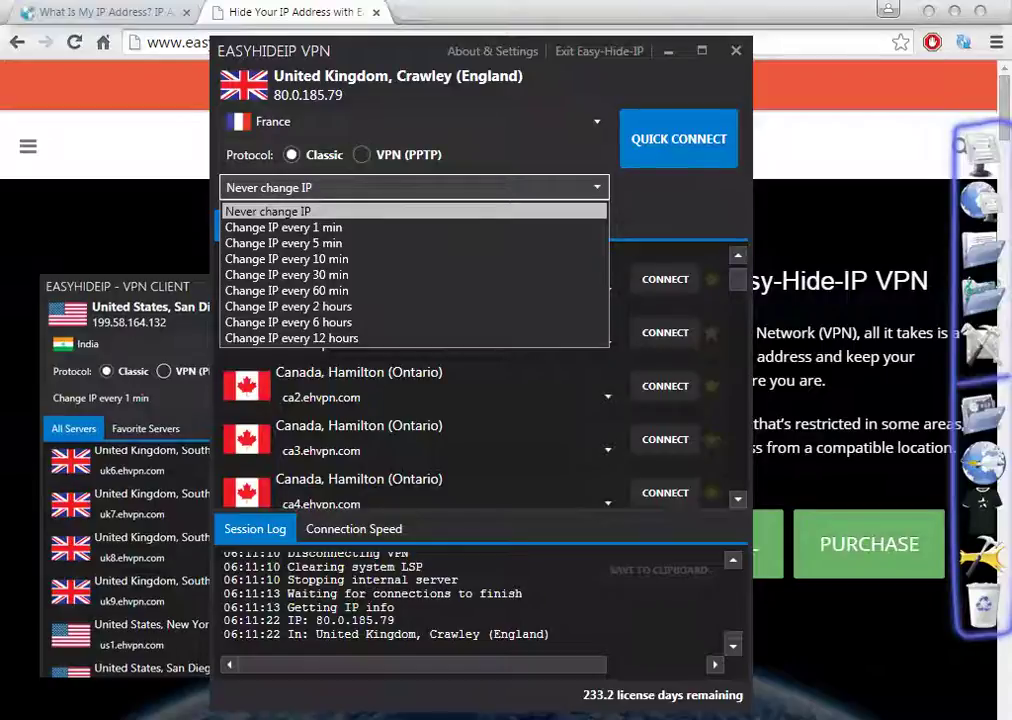
pyautogui.press('Down')
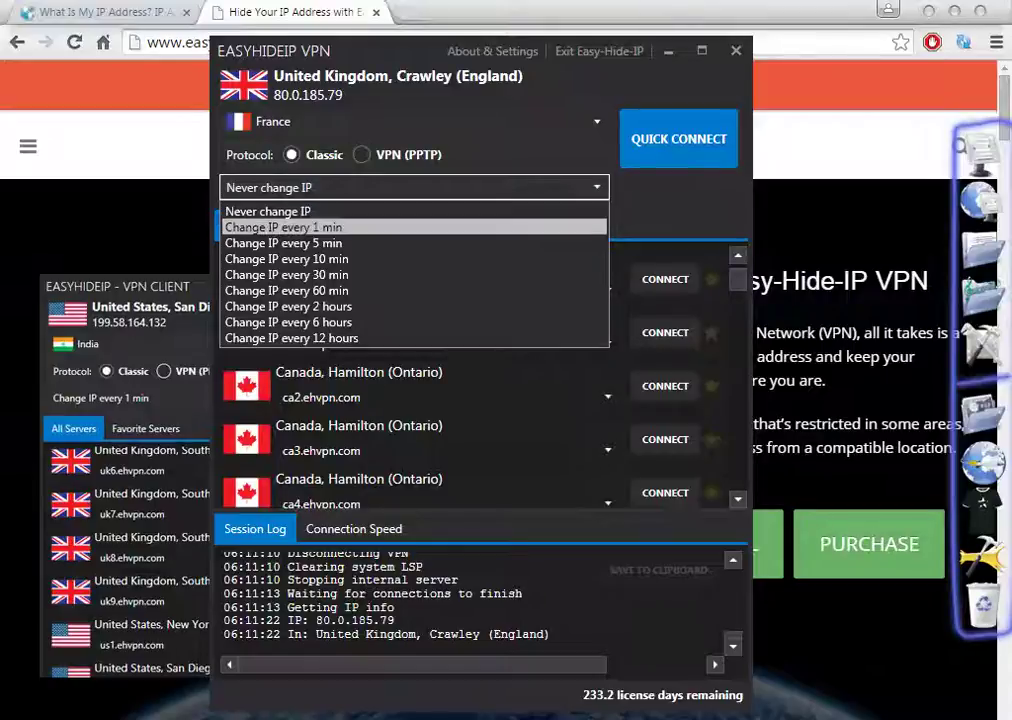
pyautogui.press('Down')
pyautogui.press('Down')
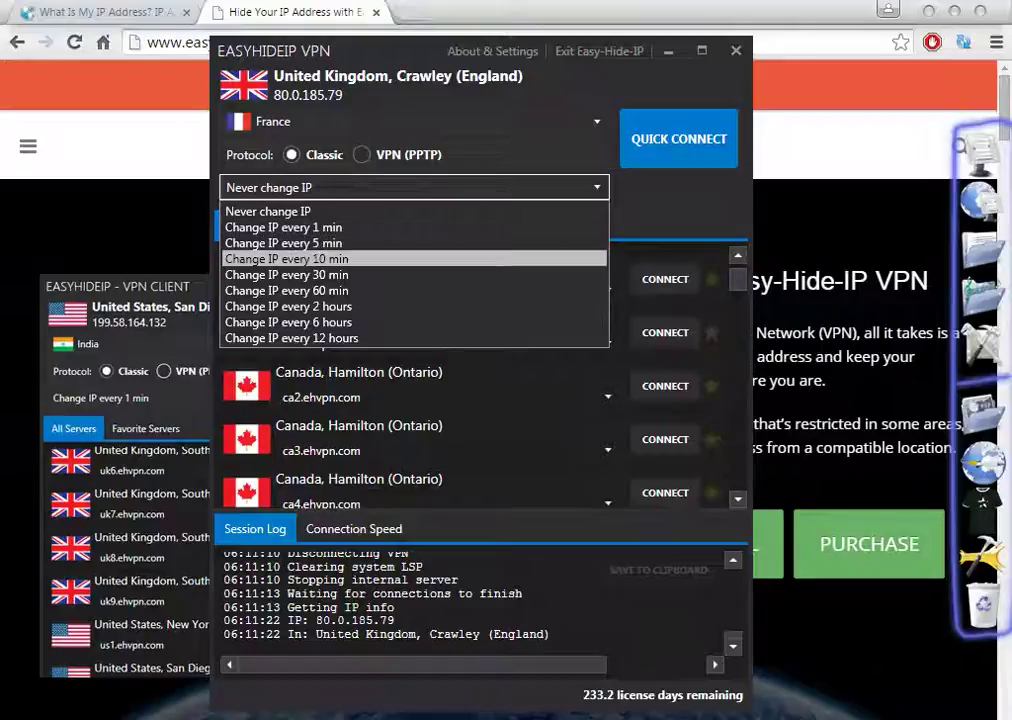
pyautogui.press('Down')
pyautogui.press('Down')
pyautogui.press('Down')
pyautogui.press('Down')
pyautogui.press('Down')
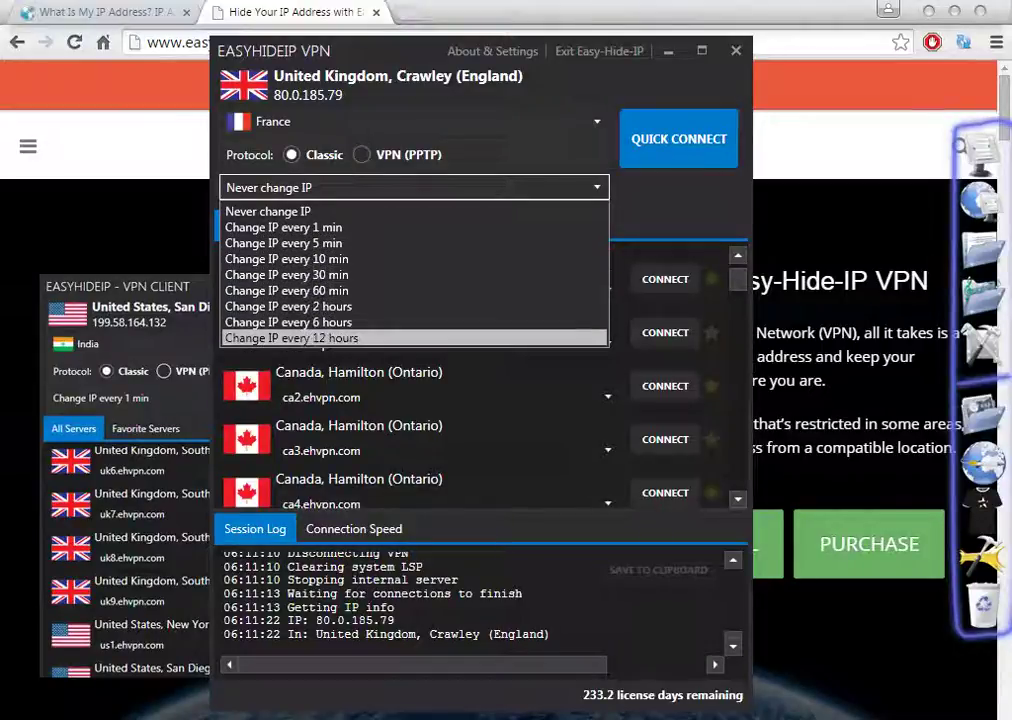
pyautogui.press('Up')
pyautogui.press('Up')
pyautogui.press('Up')
pyautogui.press('Down')
pyautogui.press('Down')
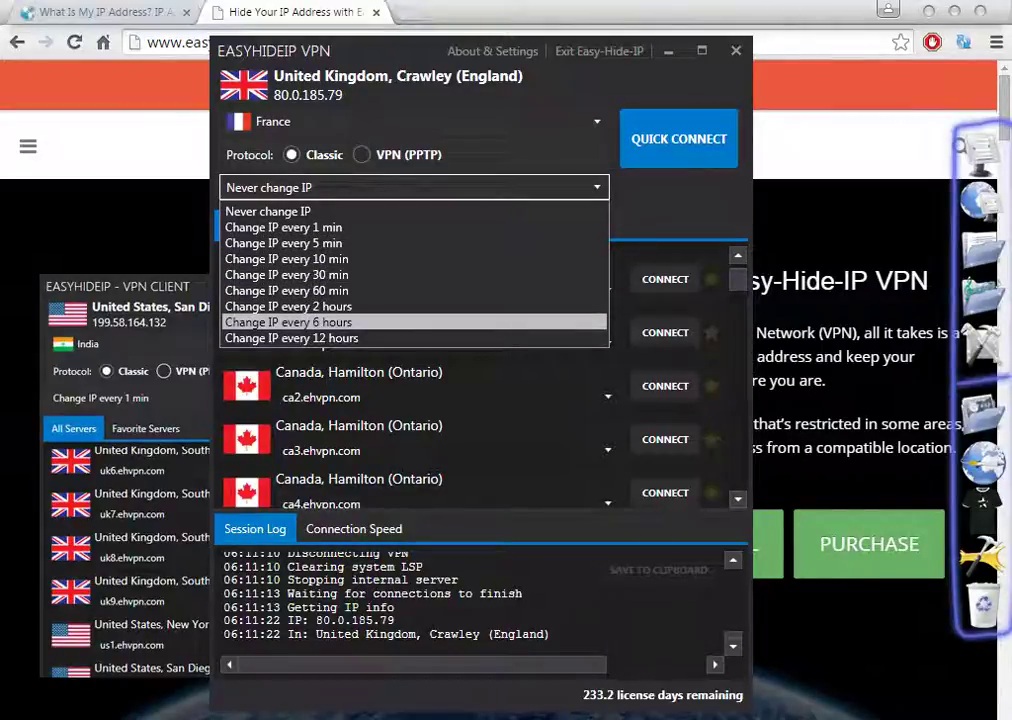
pyautogui.press('Up')
pyautogui.press('Up')
pyautogui.press('Up')
pyautogui.press('Up')
pyautogui.press('Up')
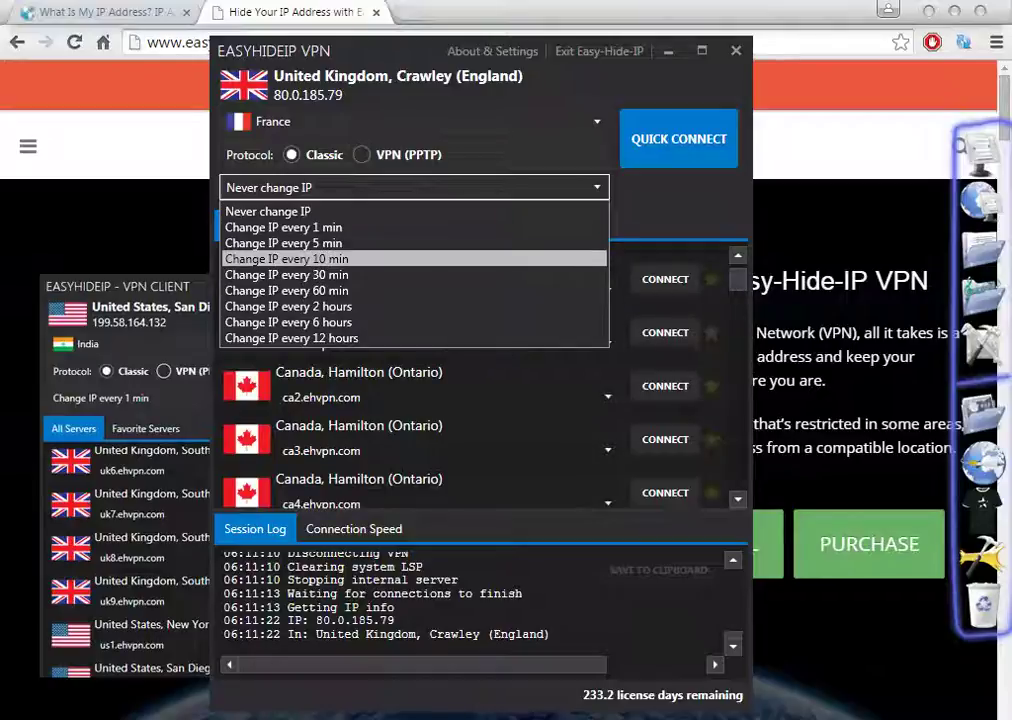
pyautogui.press('Up')
pyautogui.press('Down')
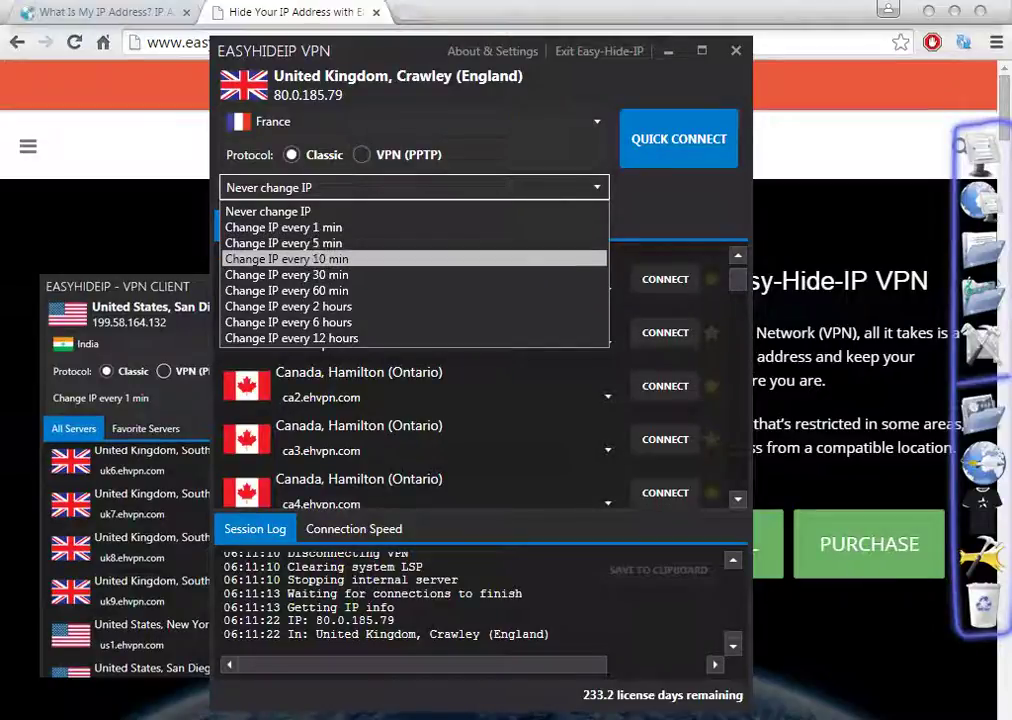
pyautogui.press('Up')
pyautogui.press('Return')
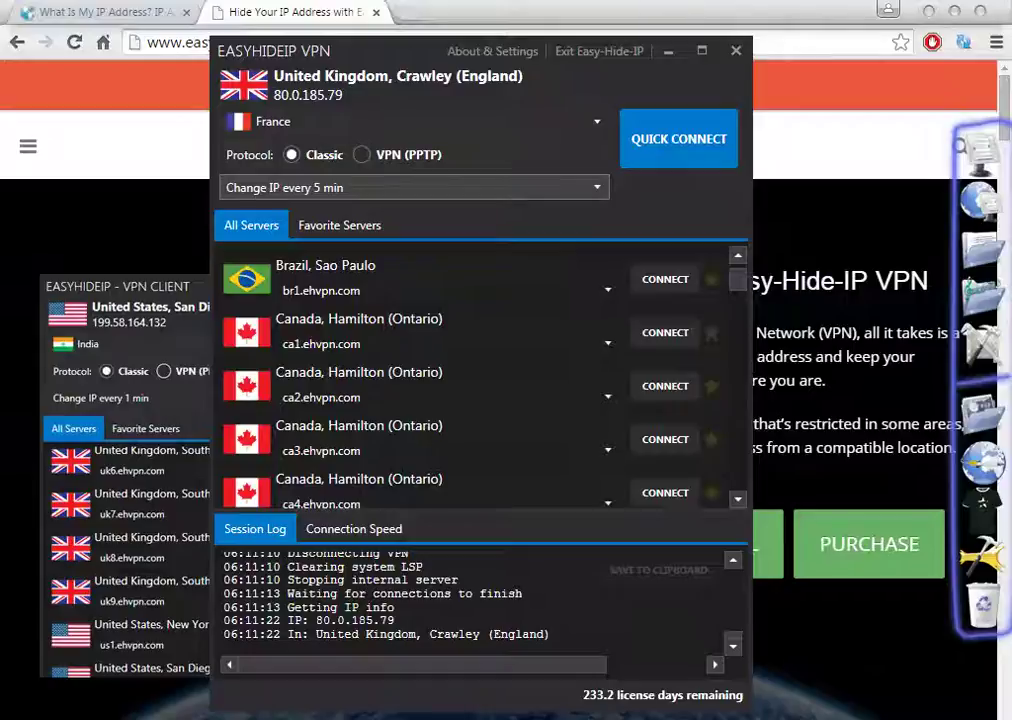
pyautogui.click(414, 187)
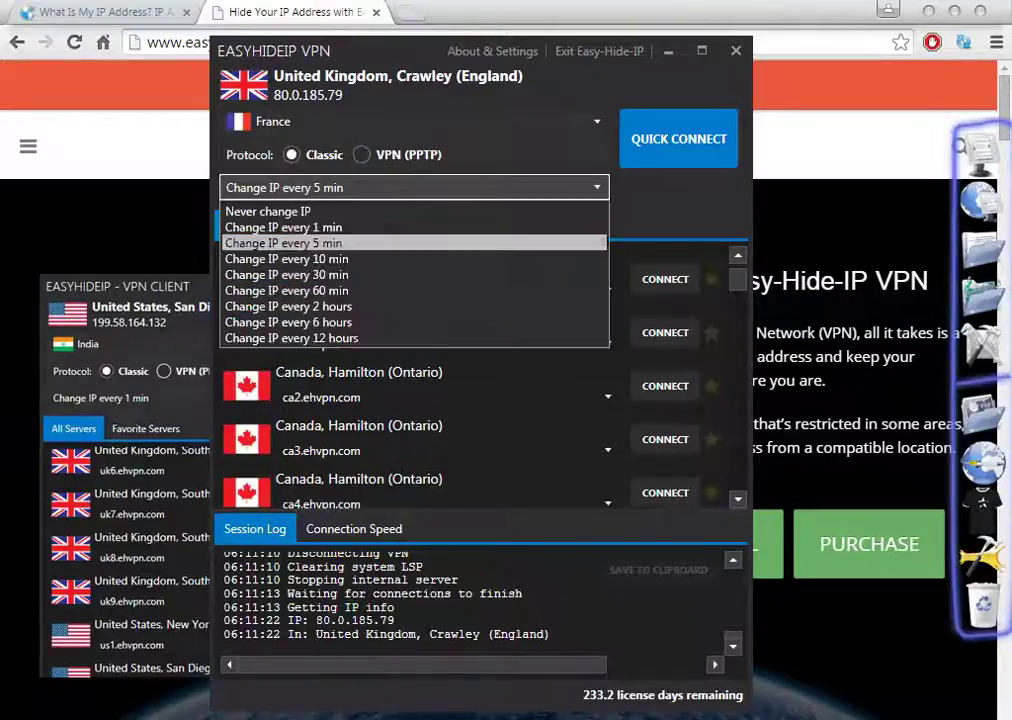
pyautogui.click(272, 210)
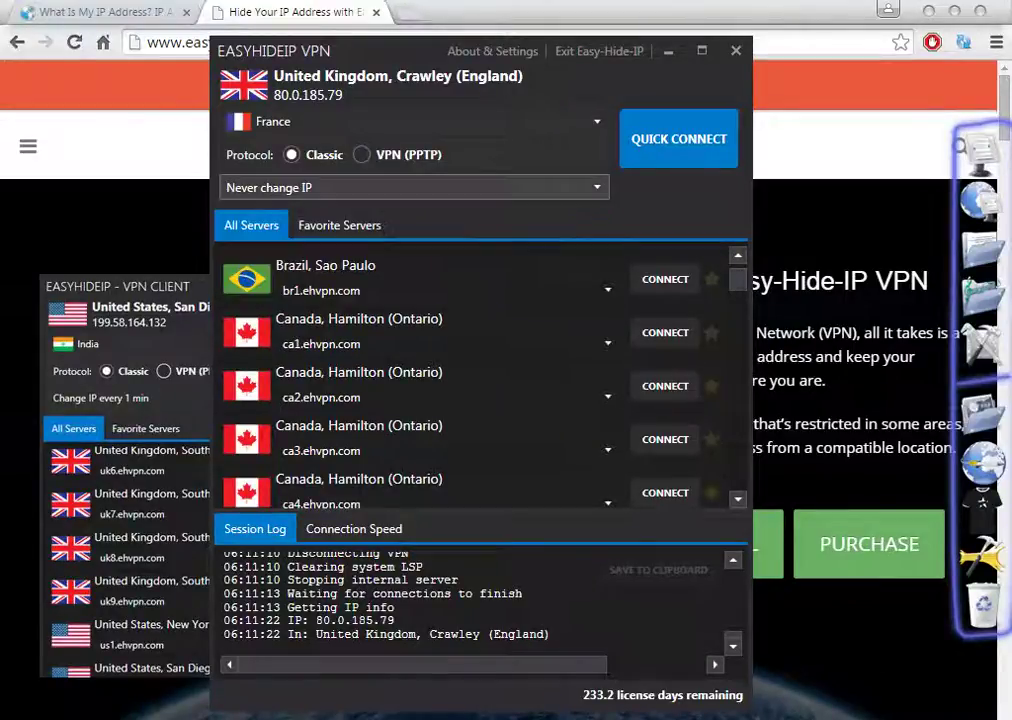
# Set the automatic IP change interval to every 1 minute and quick connect to France using the Classic protocol
pyautogui.click(414, 187)
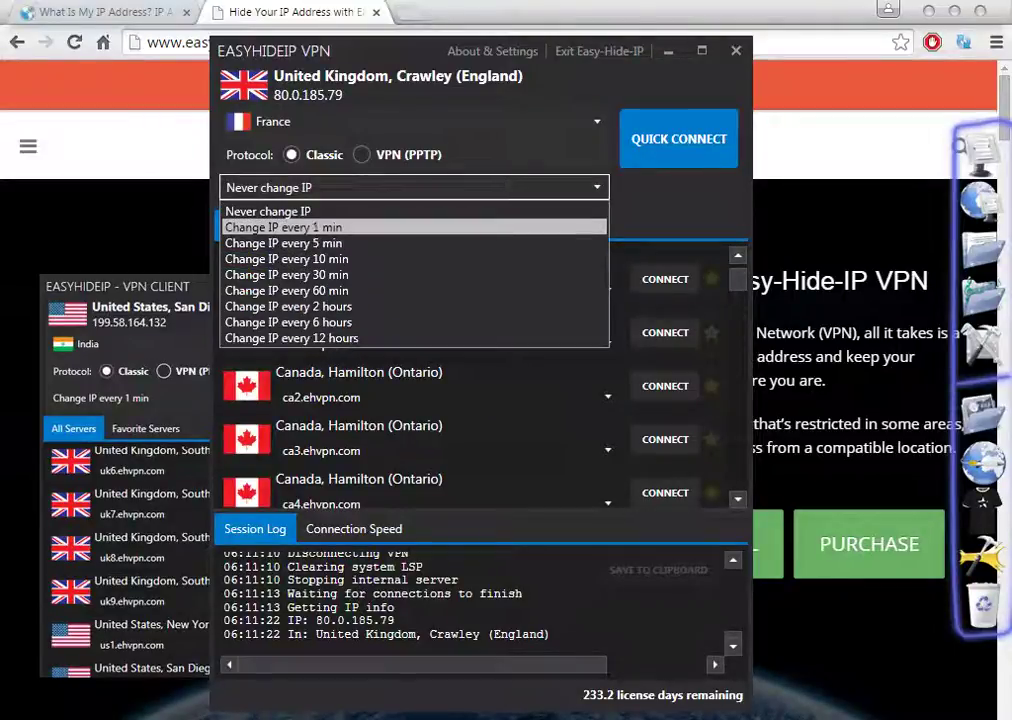
pyautogui.click(283, 227)
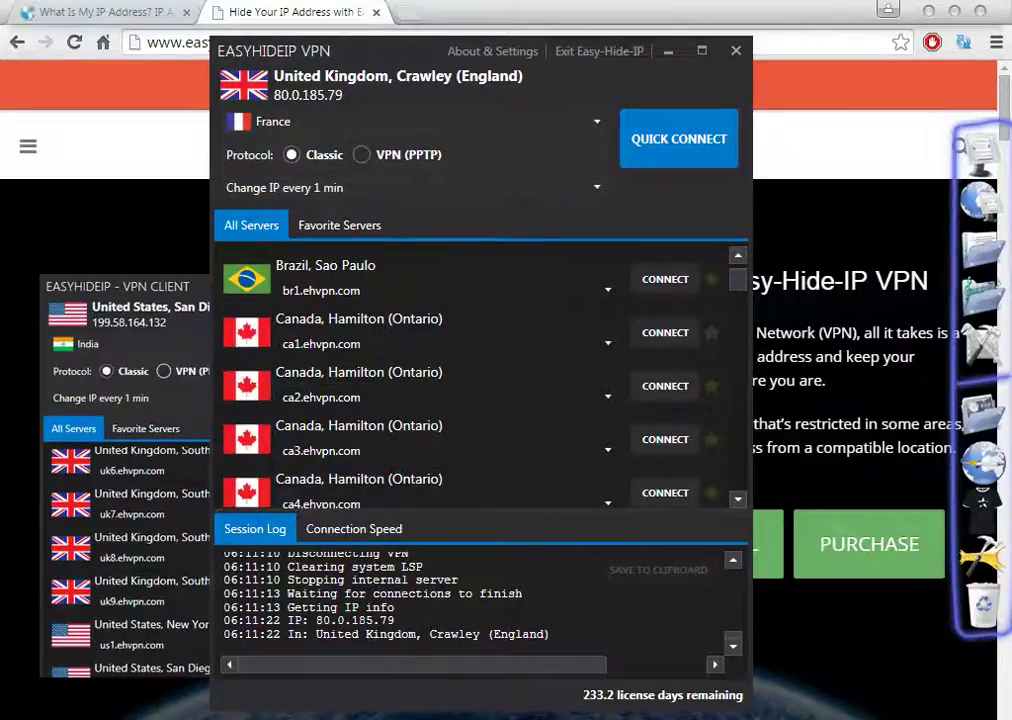
pyautogui.click(410, 187)
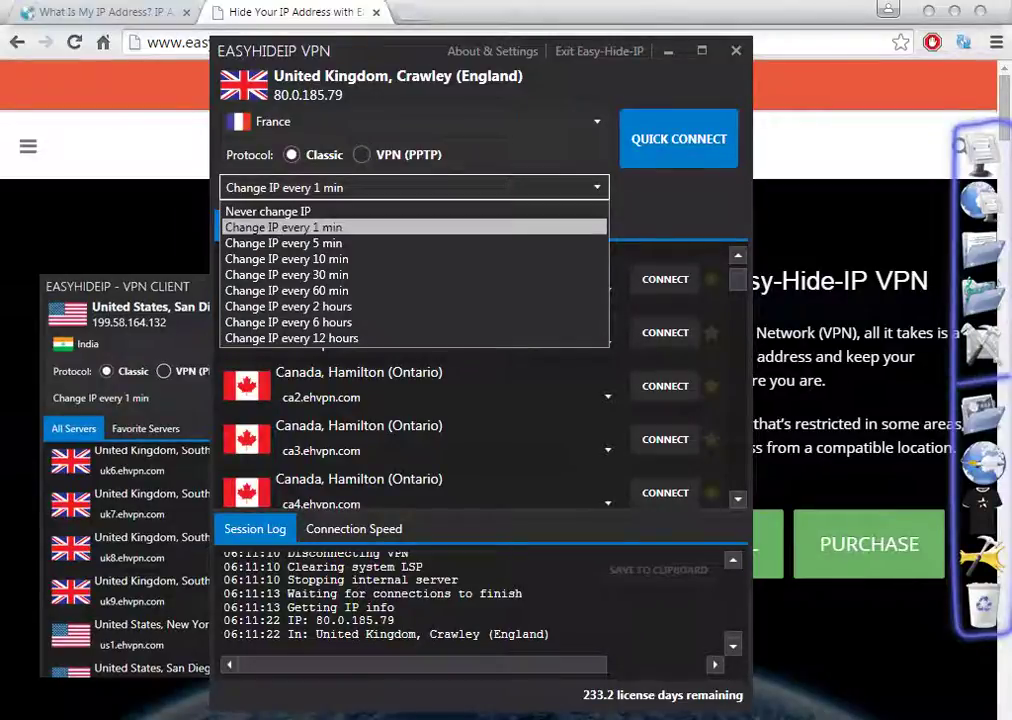
pyautogui.click(283, 227)
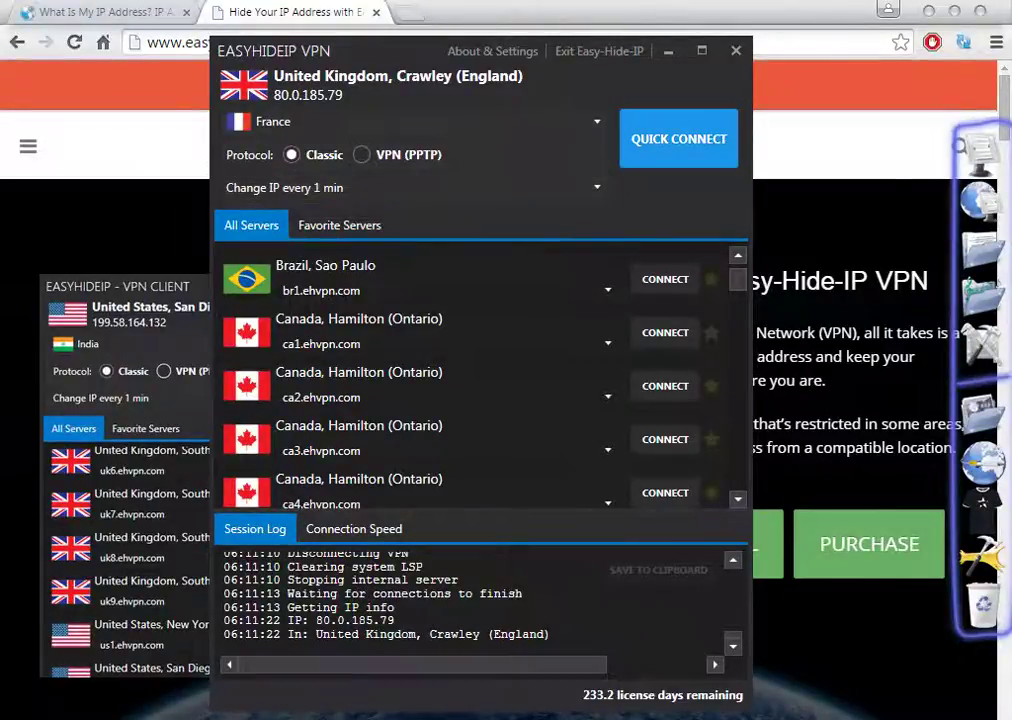
pyautogui.click(679, 139)
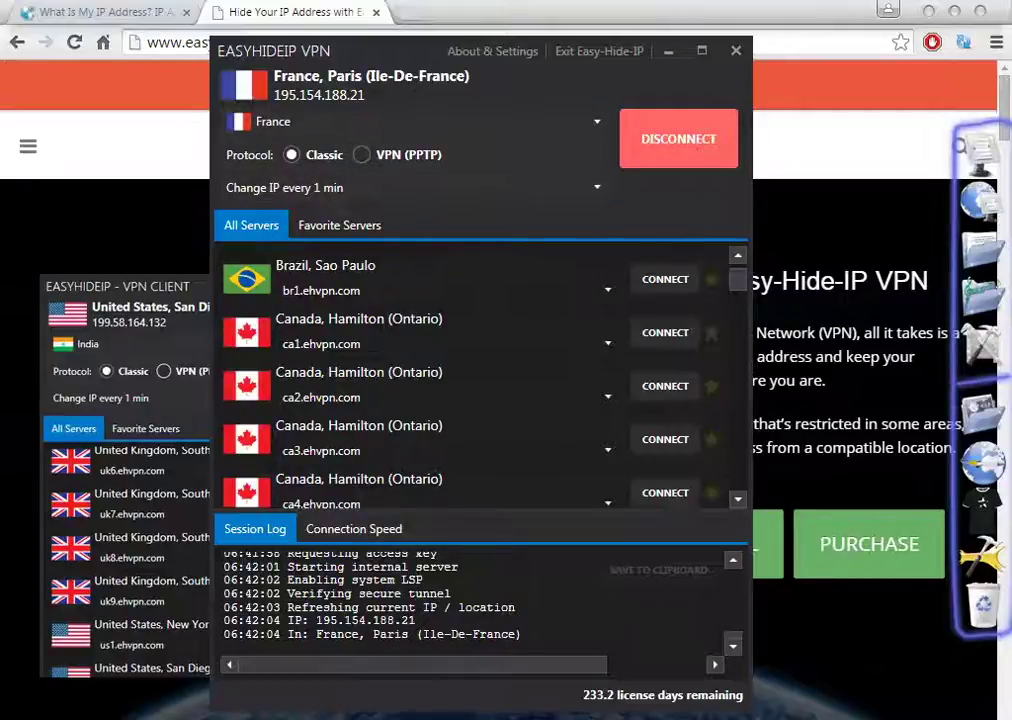
pyautogui.scroll(-4, 480, 375)
pyautogui.scroll(5, 480, 375)
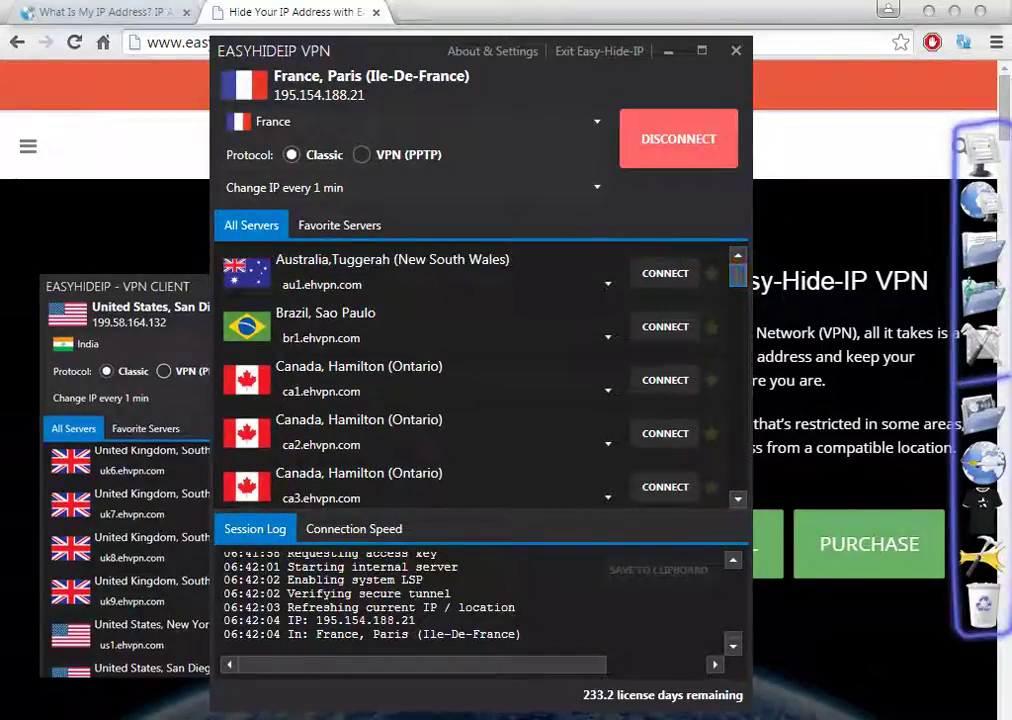
pyautogui.scroll(-1, 480, 375)
pyautogui.scroll(1, 480, 375)
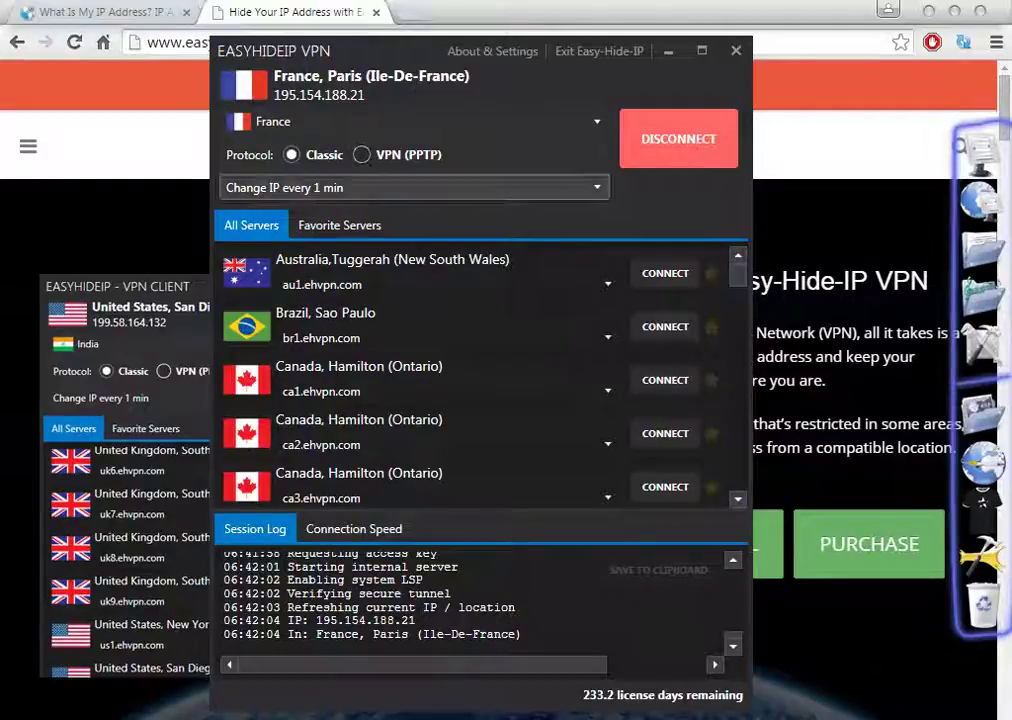
pyautogui.click(414, 187)
pyautogui.click(294, 226)
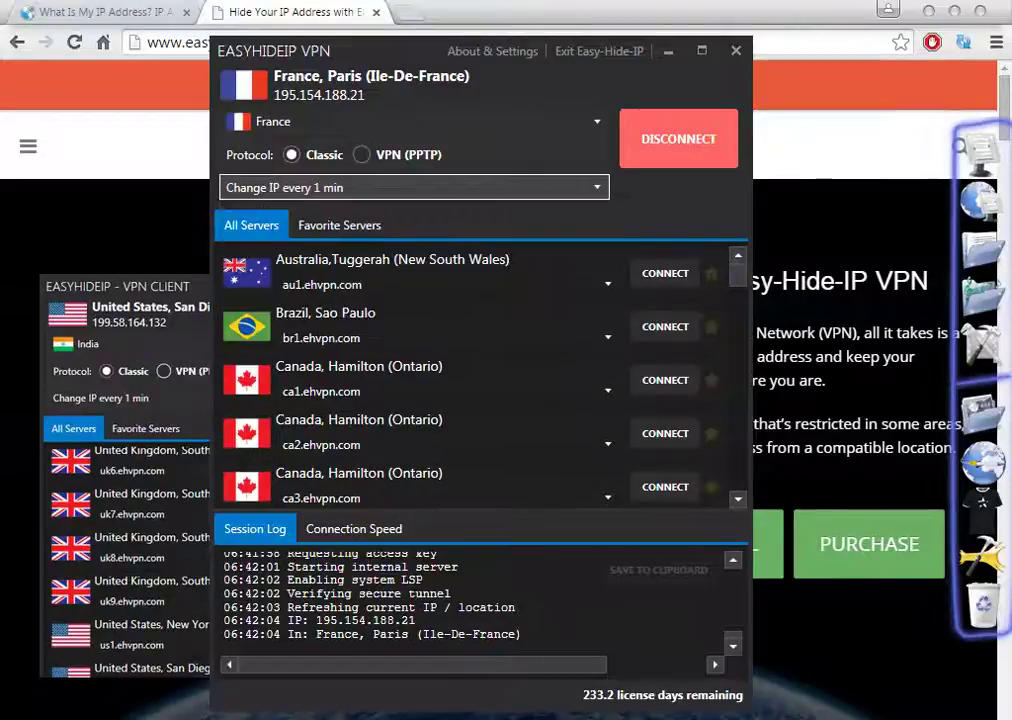
pyautogui.click(414, 187)
pyautogui.click(294, 226)
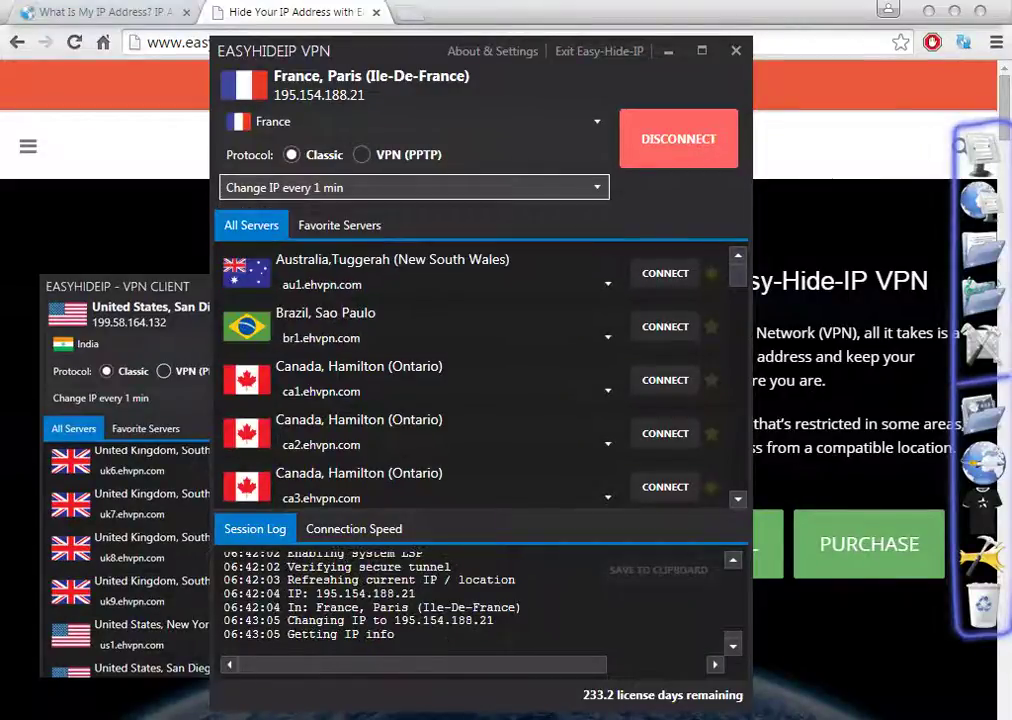
pyautogui.click(414, 187)
pyautogui.click(294, 226)
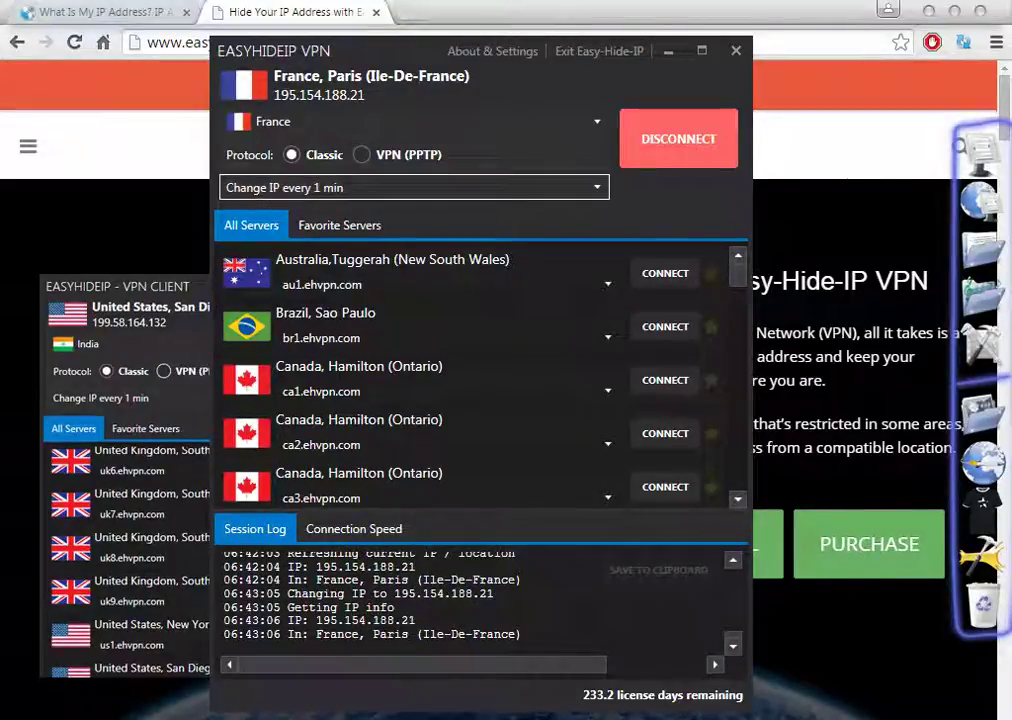
# Connect to the Canada, Hamilton (Ontario) server ca2.ehvpn.com from the full server list
pyautogui.scroll(-3, 480, 375)
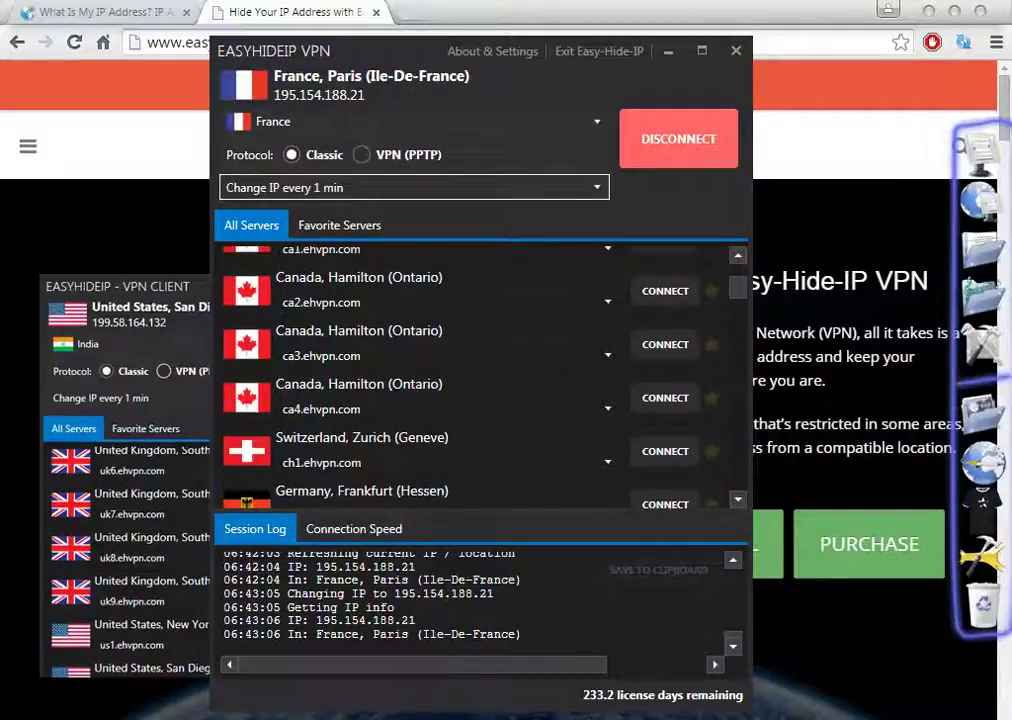
pyautogui.scroll(-5, 665, 356)
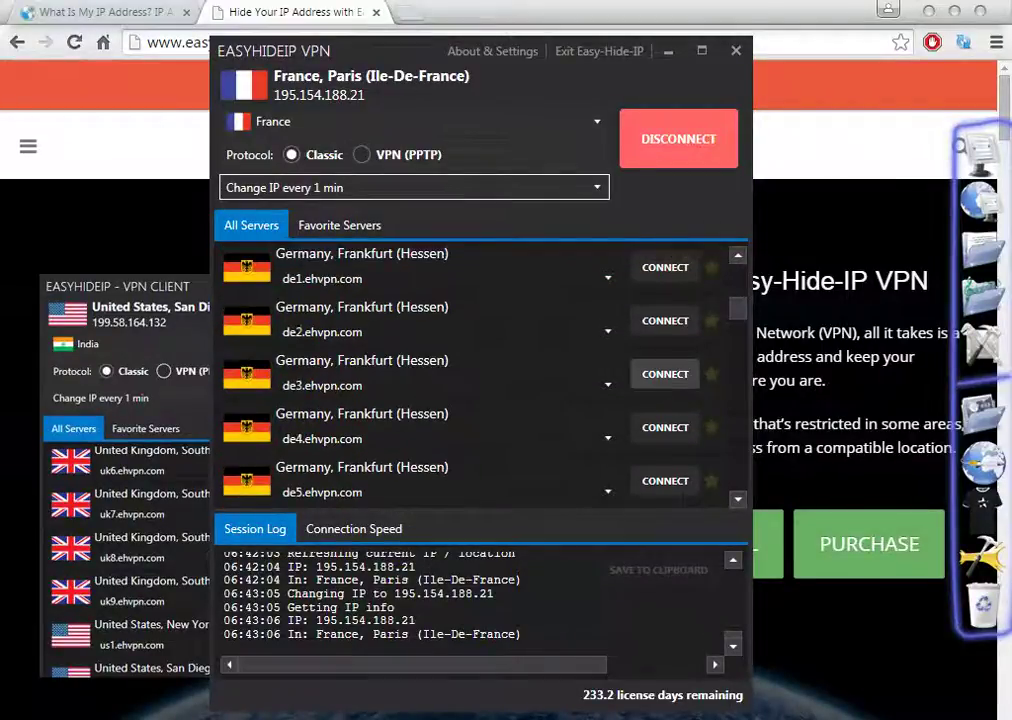
pyautogui.scroll(4, 665, 356)
pyautogui.scroll(4, 450, 360)
pyautogui.scroll(-2, 450, 360)
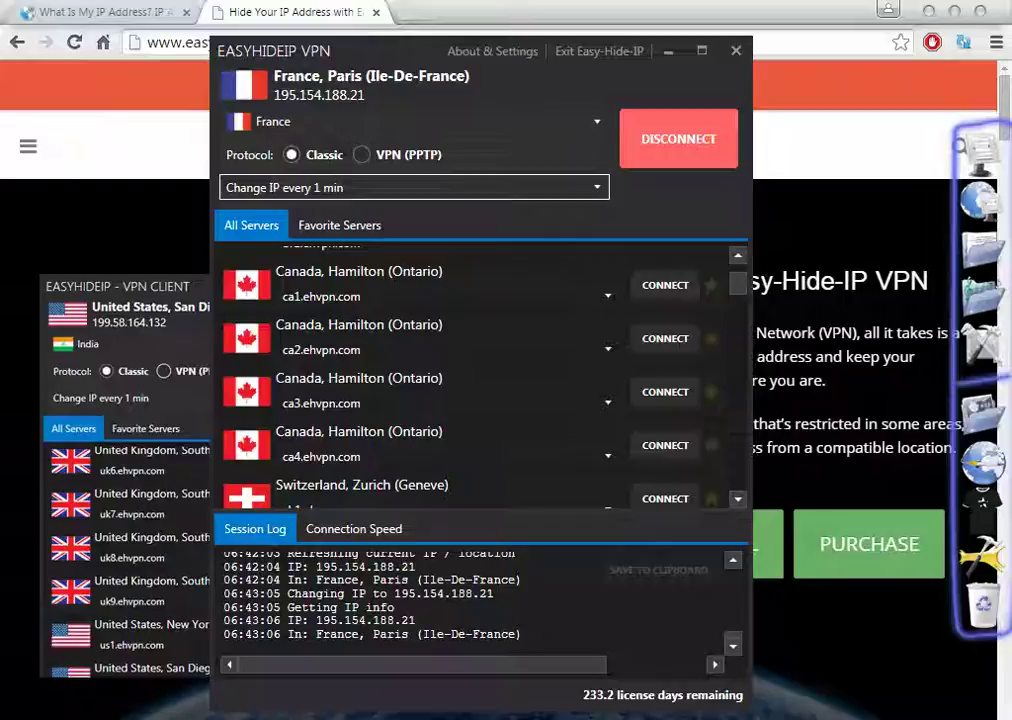
pyautogui.click(665, 338)
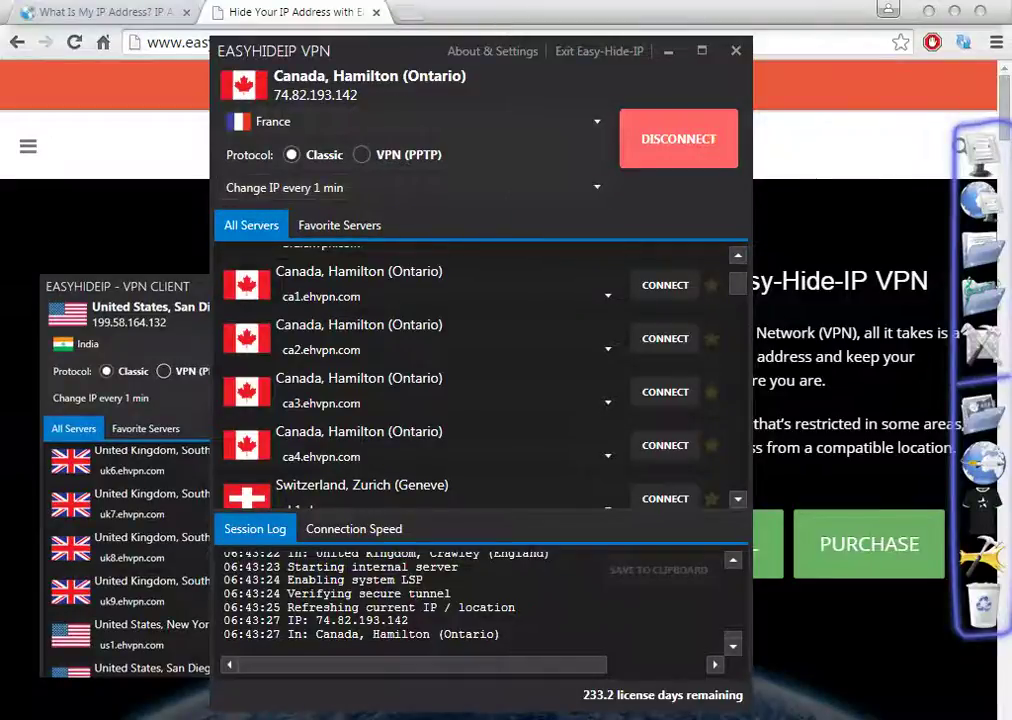
pyautogui.scroll(2, 480, 375)
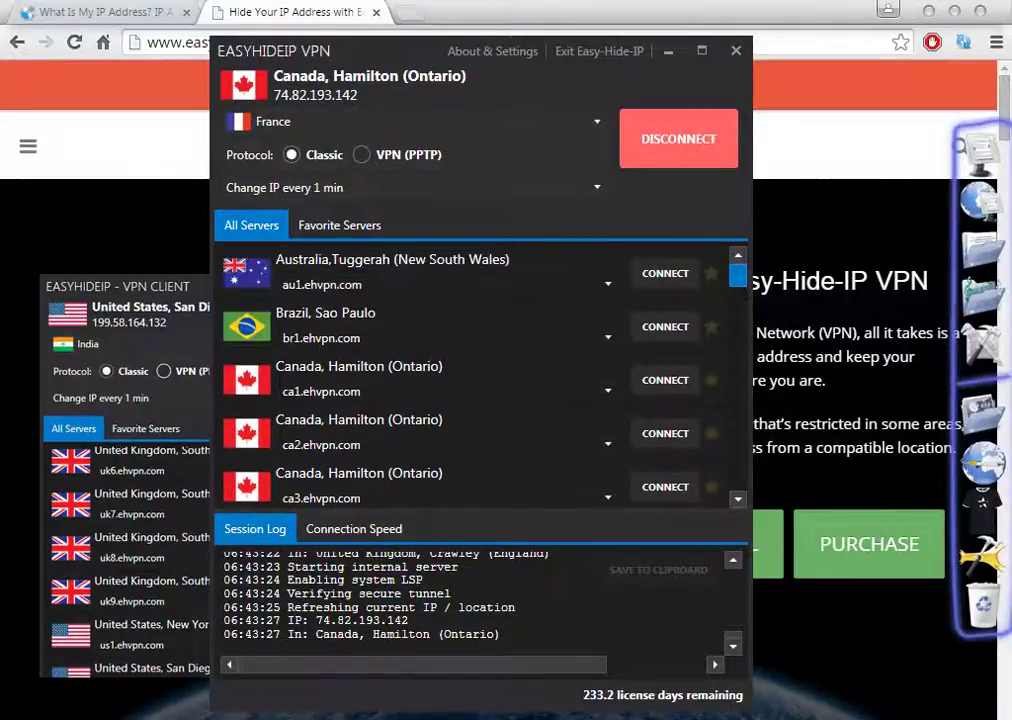
pyautogui.scroll(-1, 447, 343)
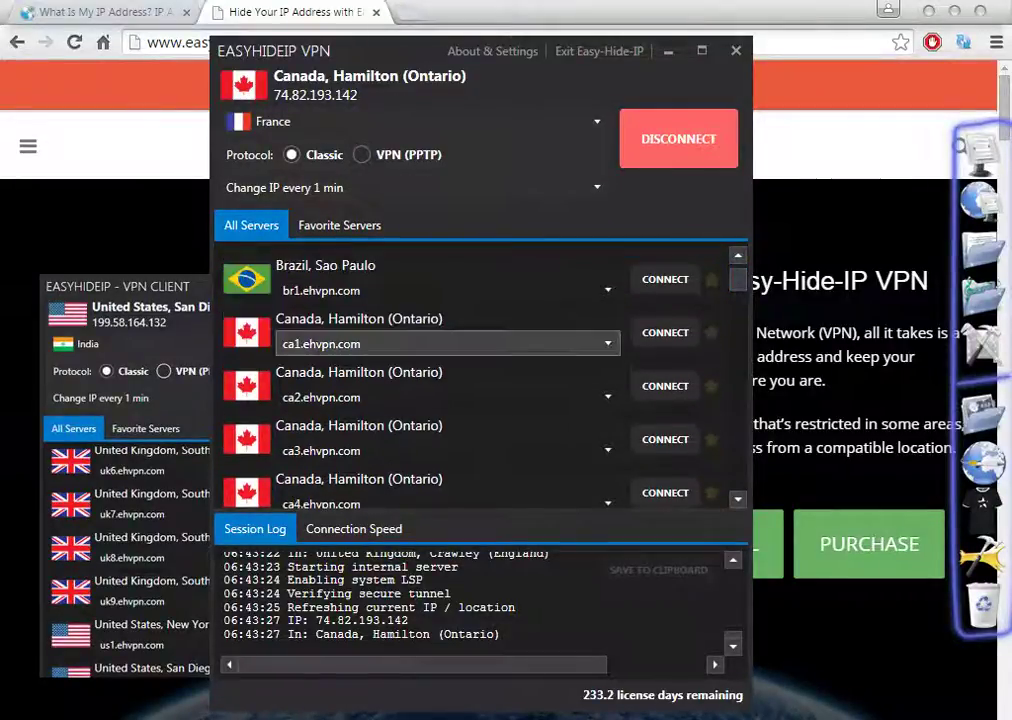
pyautogui.scroll(1, 447, 343)
pyautogui.scroll(-6, 447, 343)
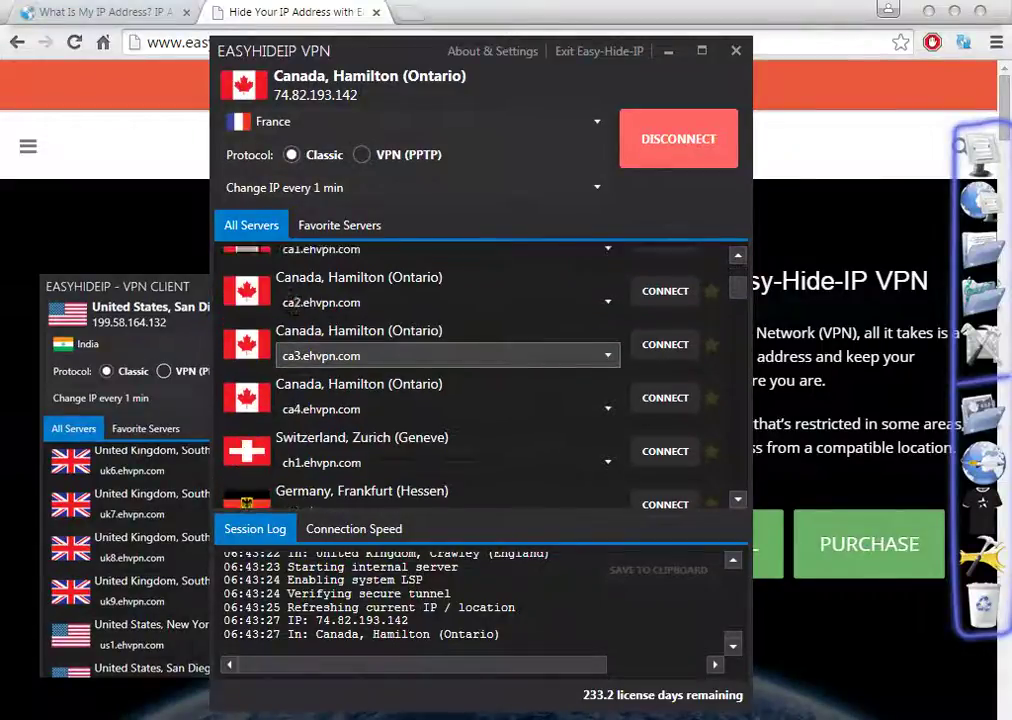
pyautogui.scroll(5, 447, 343)
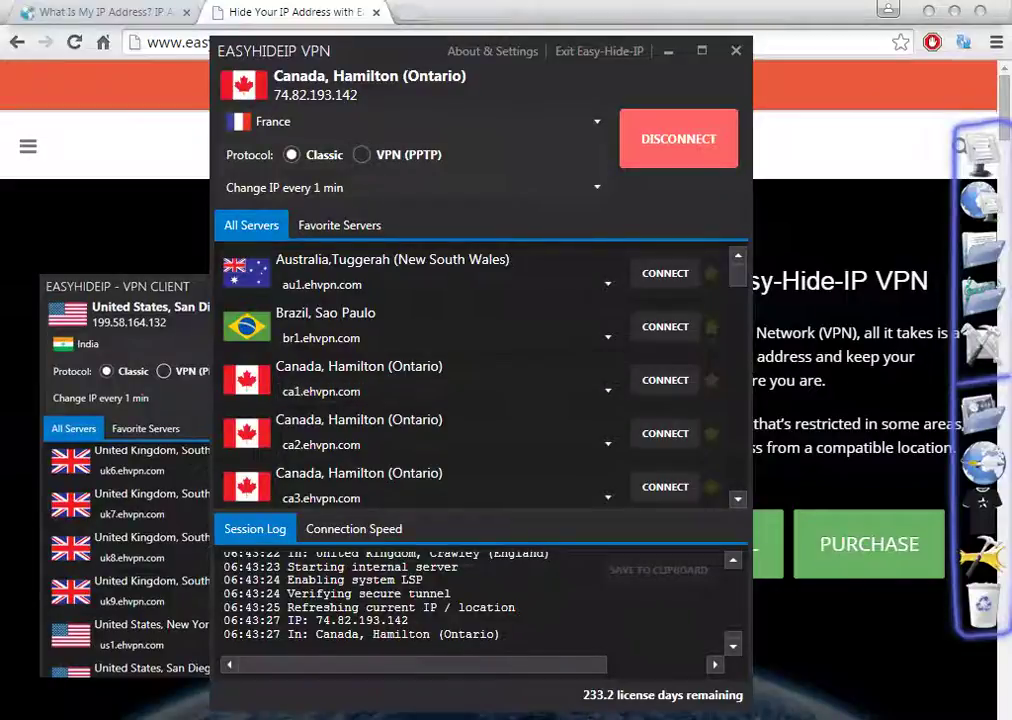
# Set the IP change interval to Never change IP and the quick-connect country to Luxembourg
pyautogui.click(400, 187)
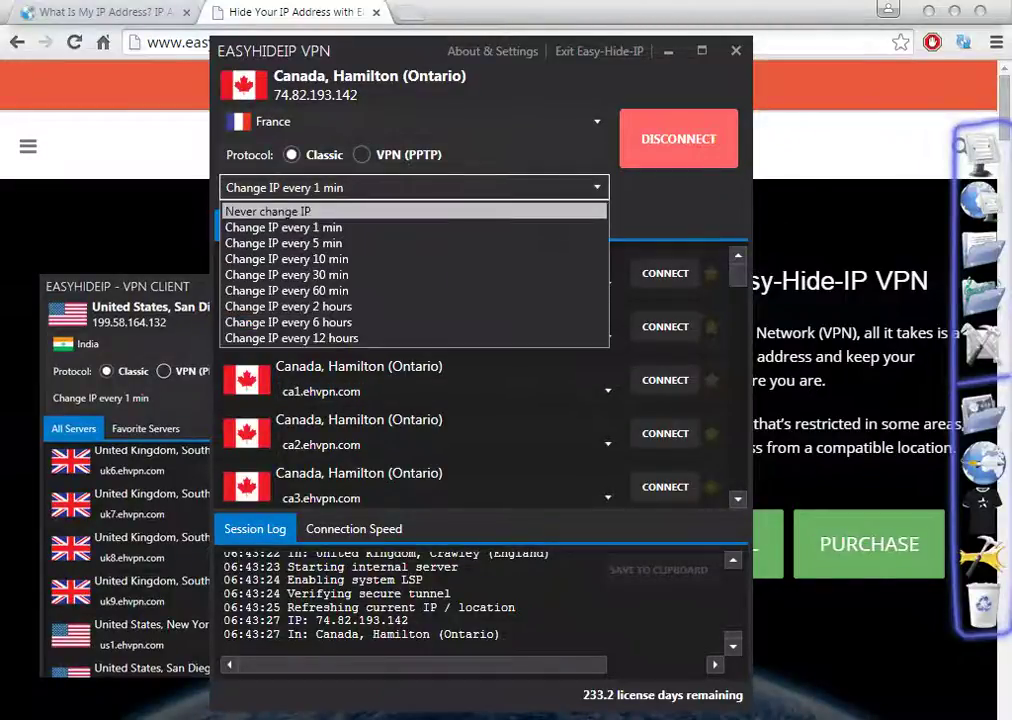
pyautogui.click(290, 211)
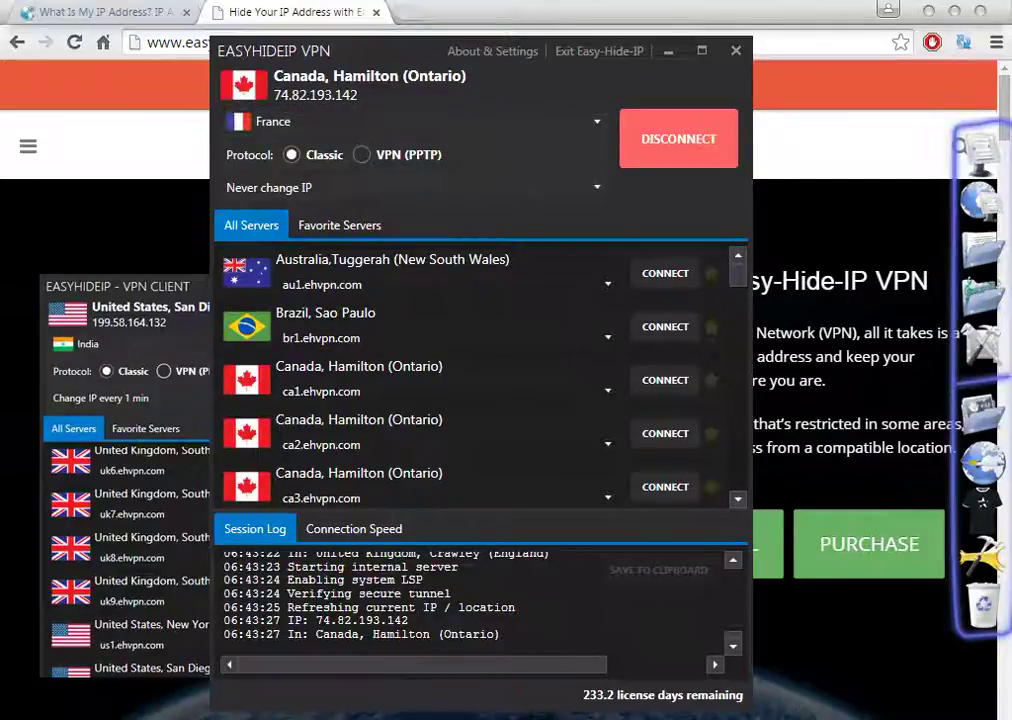
pyautogui.click(410, 121)
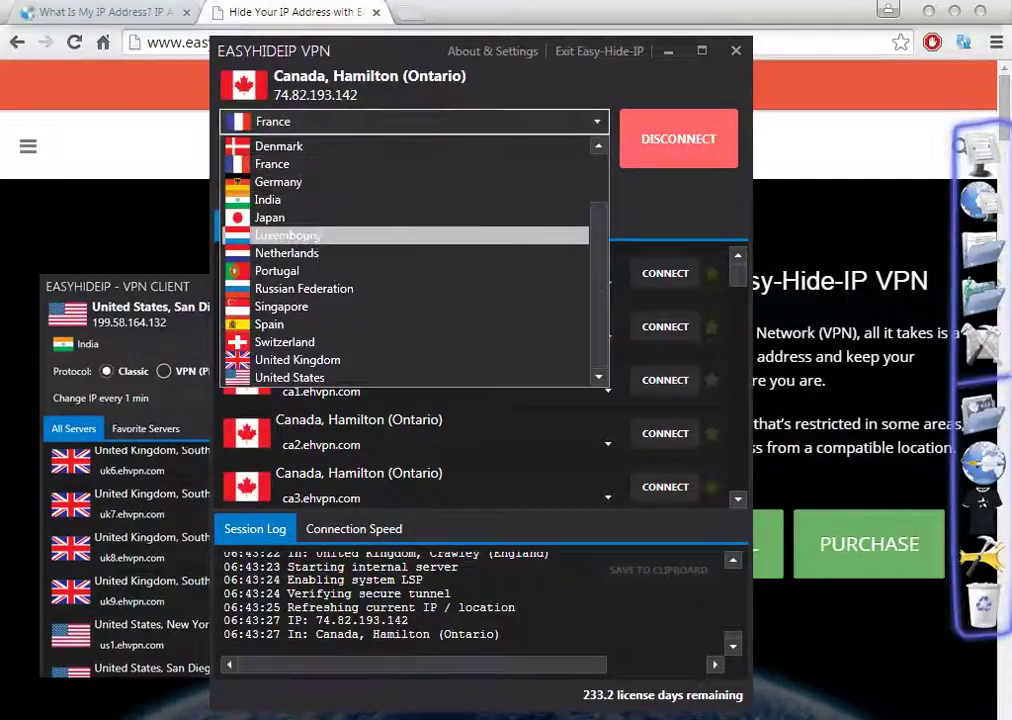
pyautogui.click(288, 235)
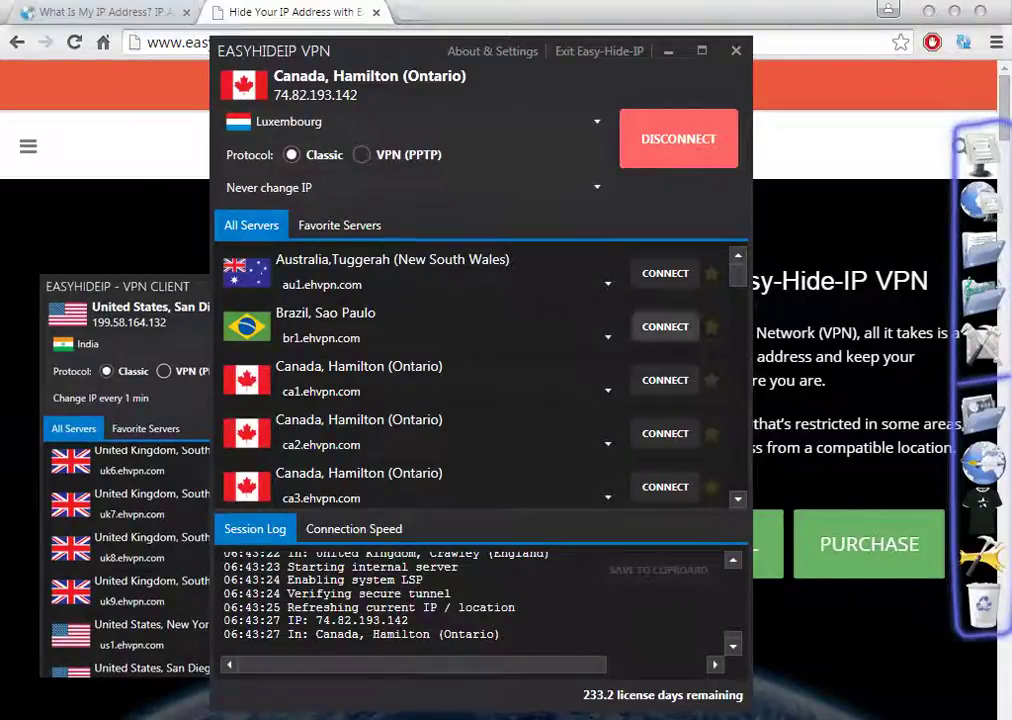
# Connect to the Australia, Tuggerah (New South Wales) server au1.ehvpn.com
pyautogui.click(665, 273)
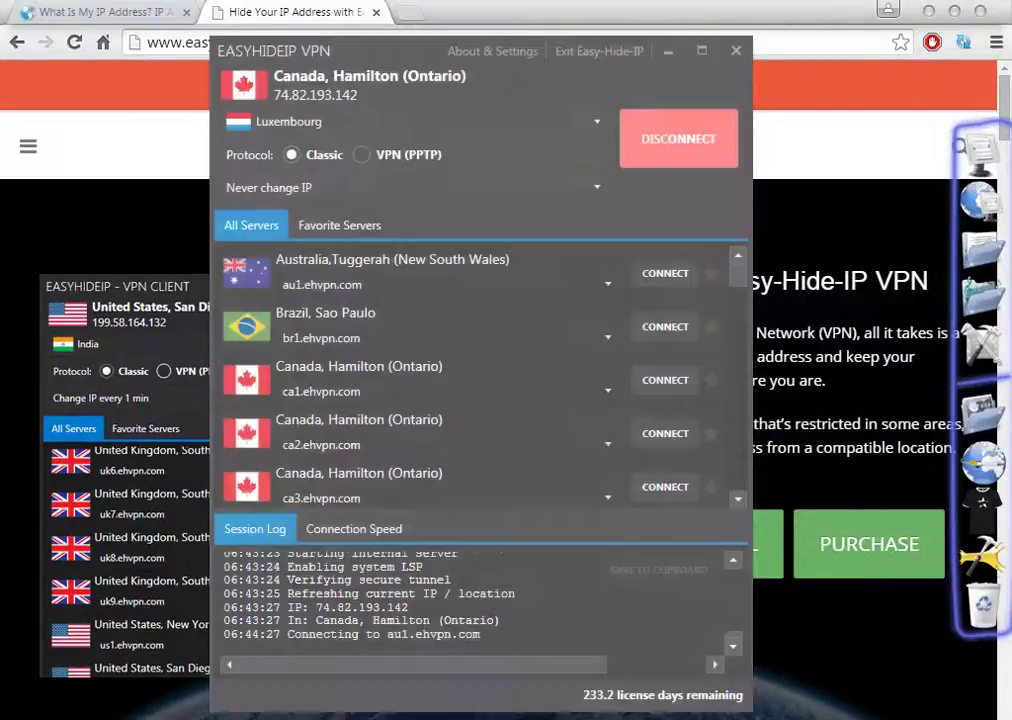
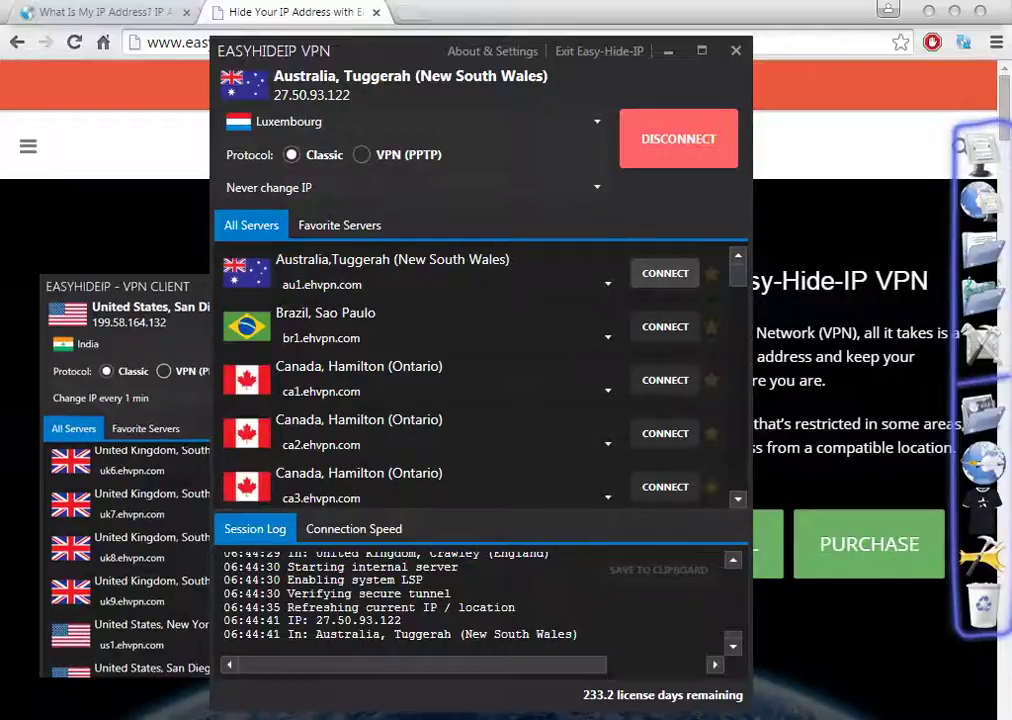
pyautogui.scroll(-4, 420, 385)
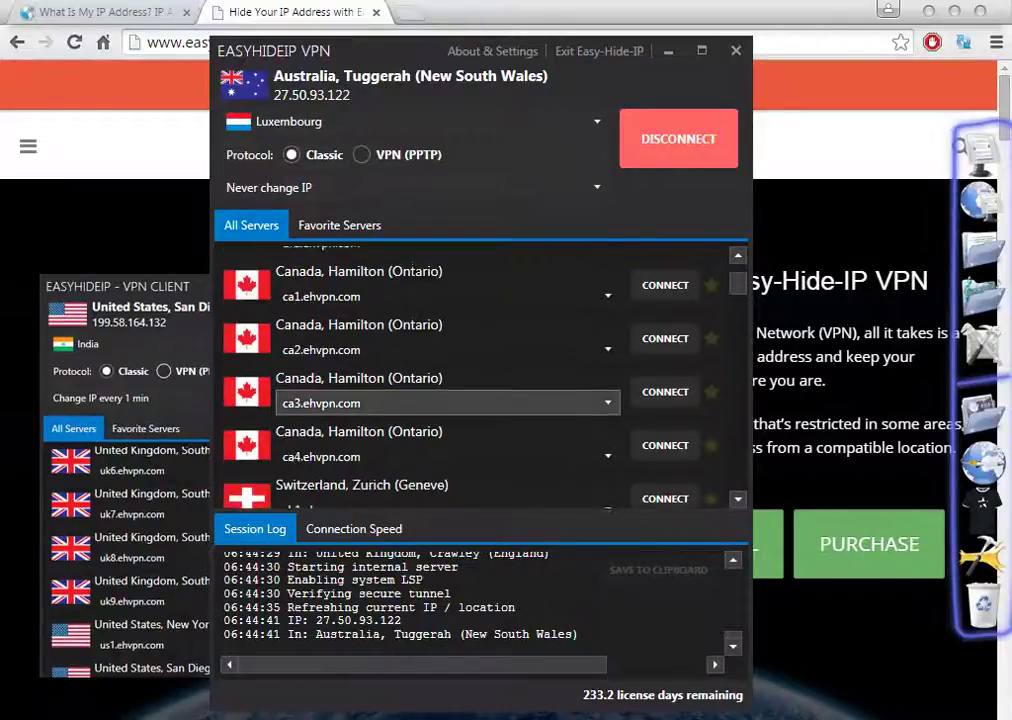
# Set the automatic IP change interval to every 1 minute, keeping Luxembourg as the quick-connect country
pyautogui.scroll(-1, 420, 385)
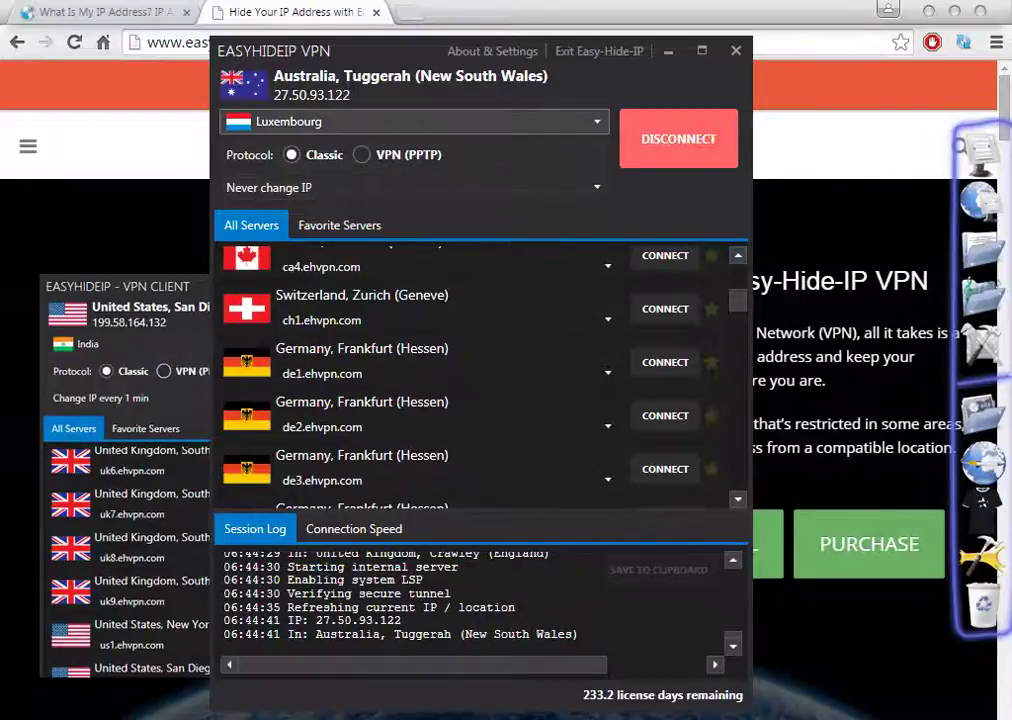
pyautogui.click(400, 187)
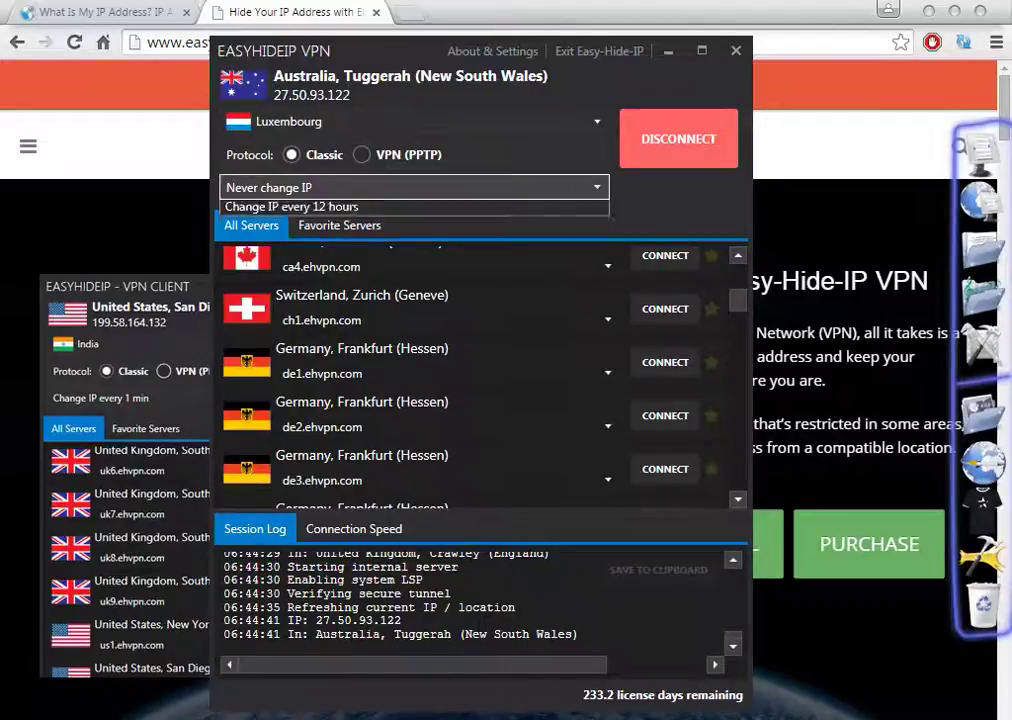
pyautogui.click(330, 226)
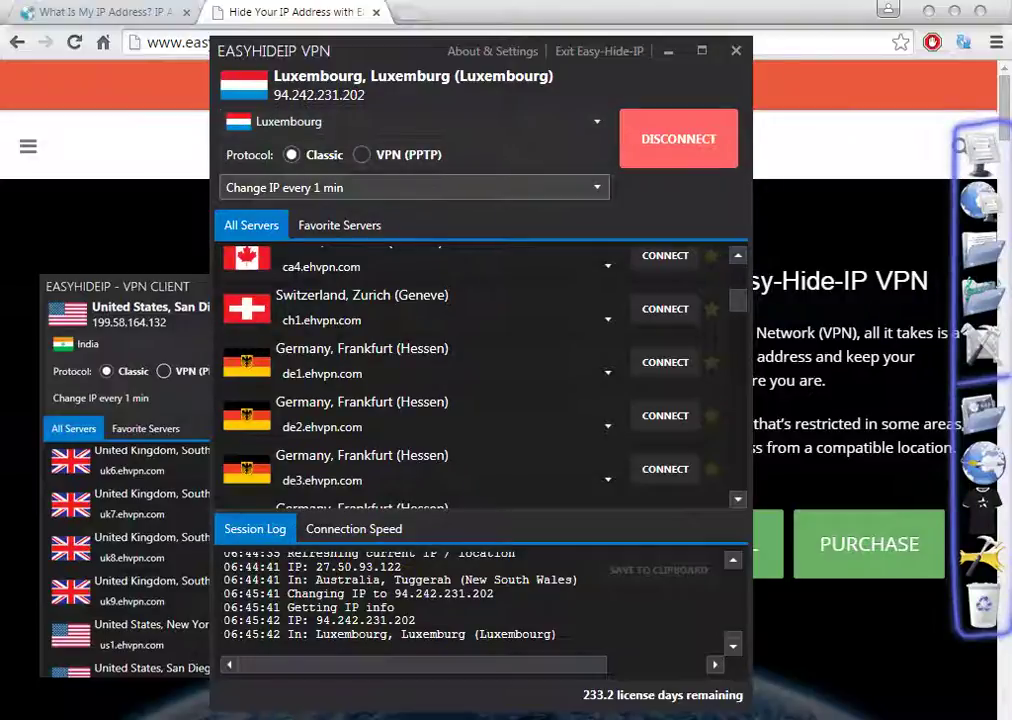
# Set the automatic IP change interval to every 5 minutes and review the other available intervals without choosing one
pyautogui.click(410, 187)
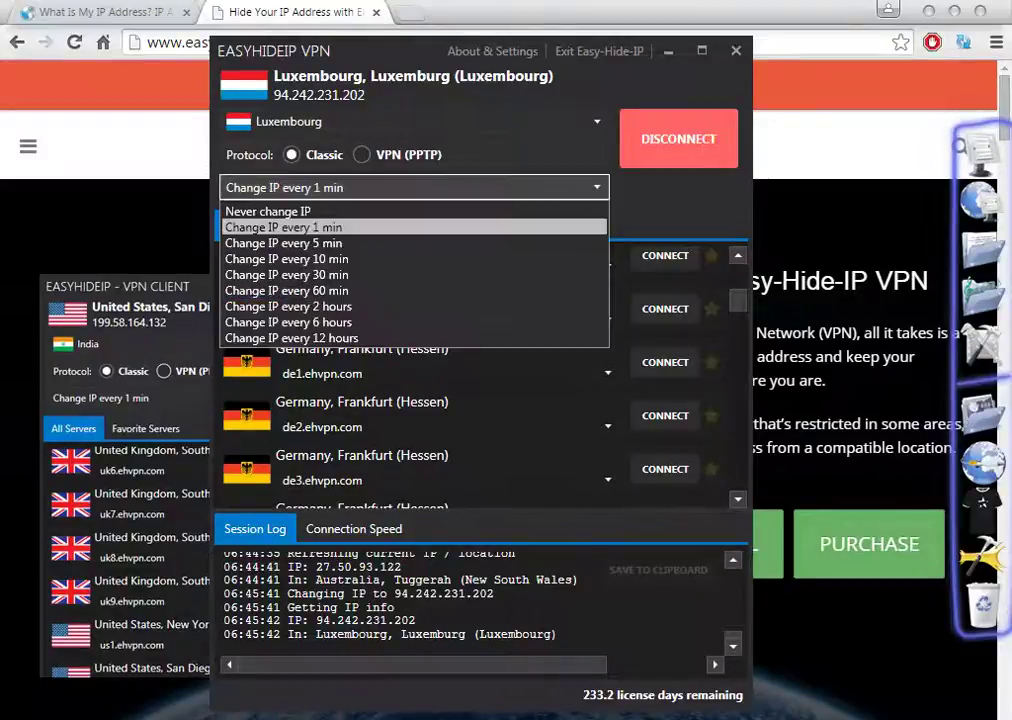
pyautogui.click(300, 243)
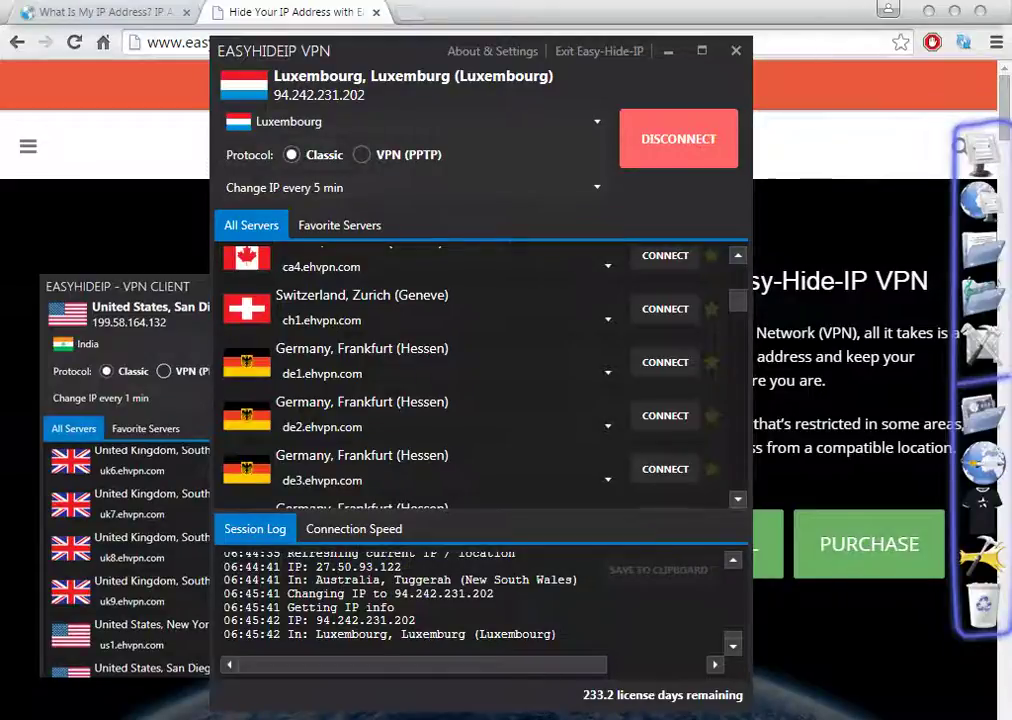
pyautogui.click(400, 187)
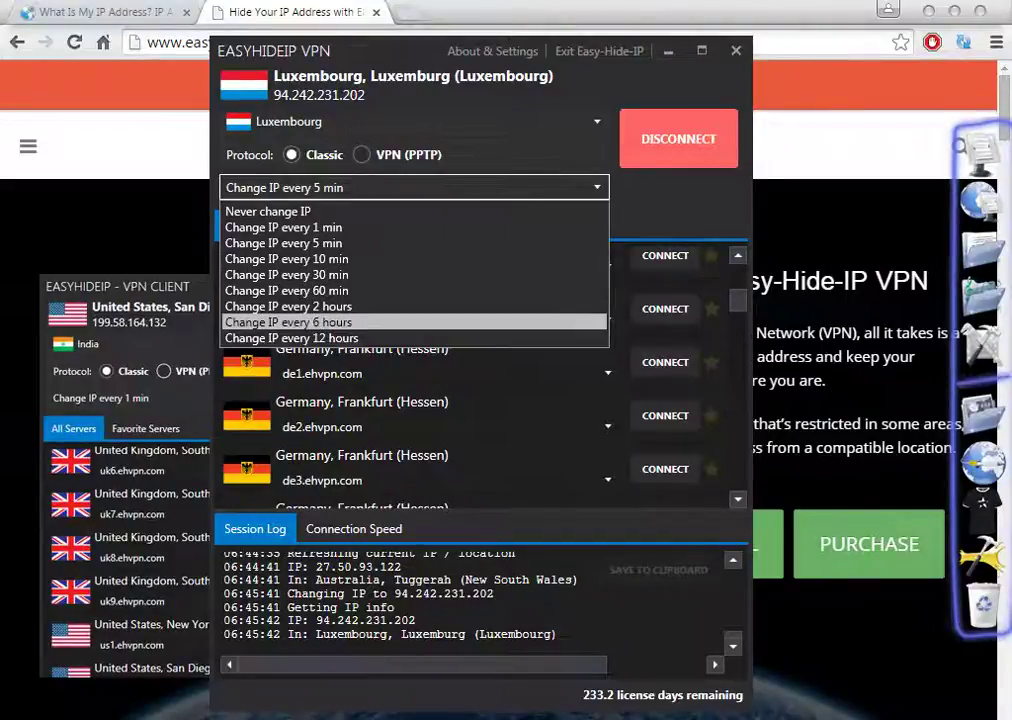
pyautogui.press('Escape')
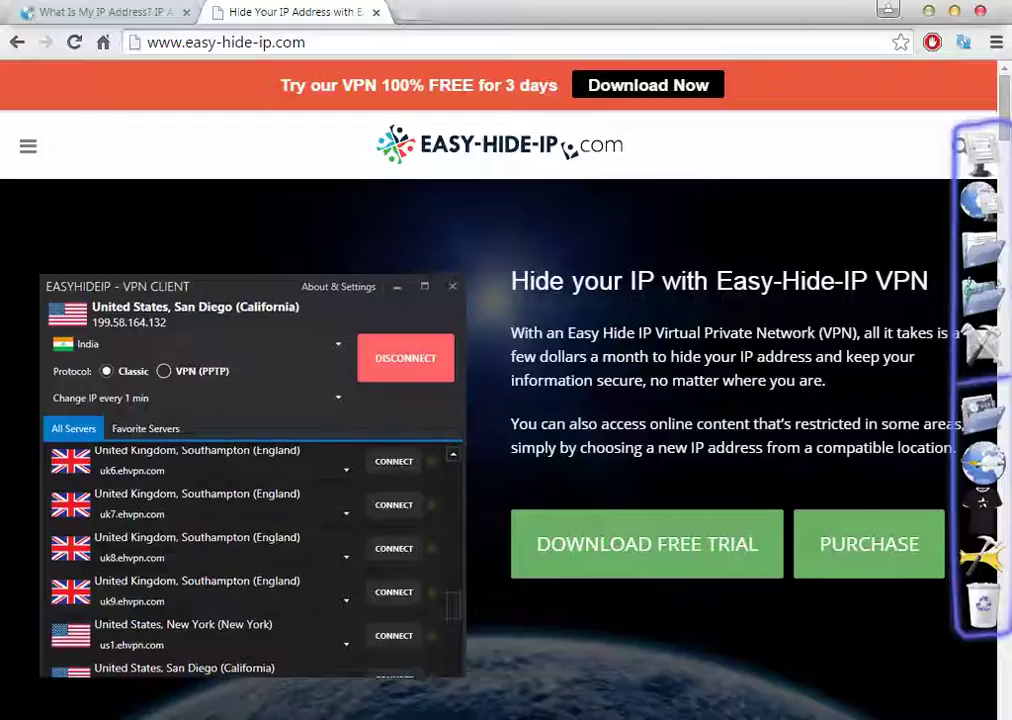
# Examine the top of the Easy-Hide-IP home page in the browser, including the free VPN trial offer in the banner
pyautogui.scroll(-3, 500, 400)
pyautogui.scroll(3, 500, 400)
pyautogui.scroll(-5, 500, 450)
pyautogui.scroll(5, 500, 450)
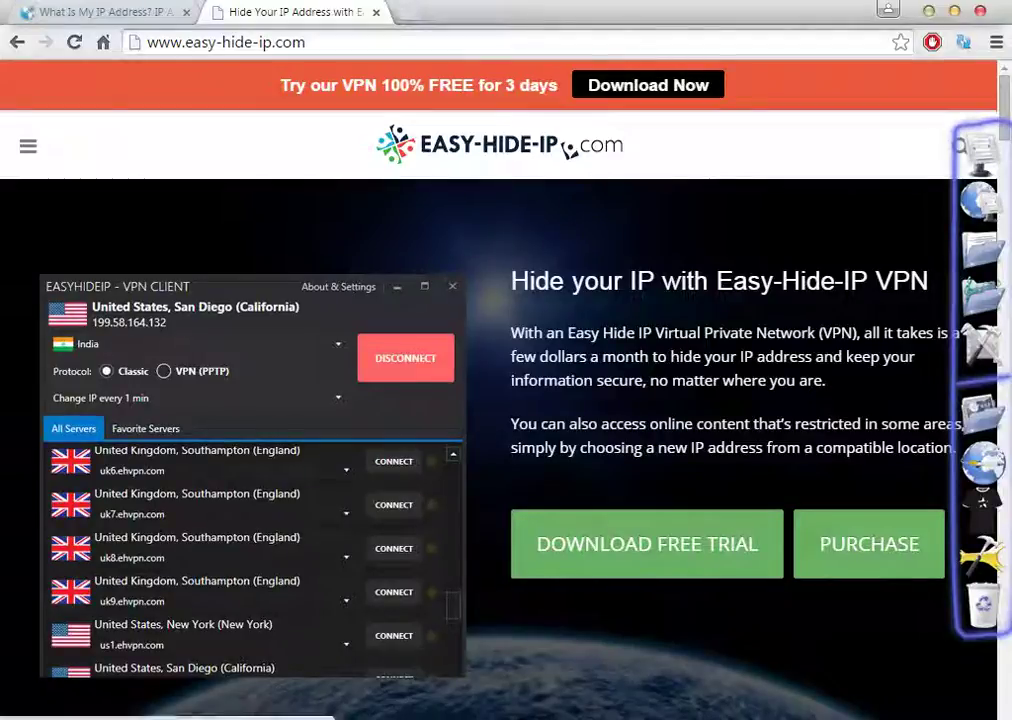
pyautogui.scroll(-3, 500, 400)
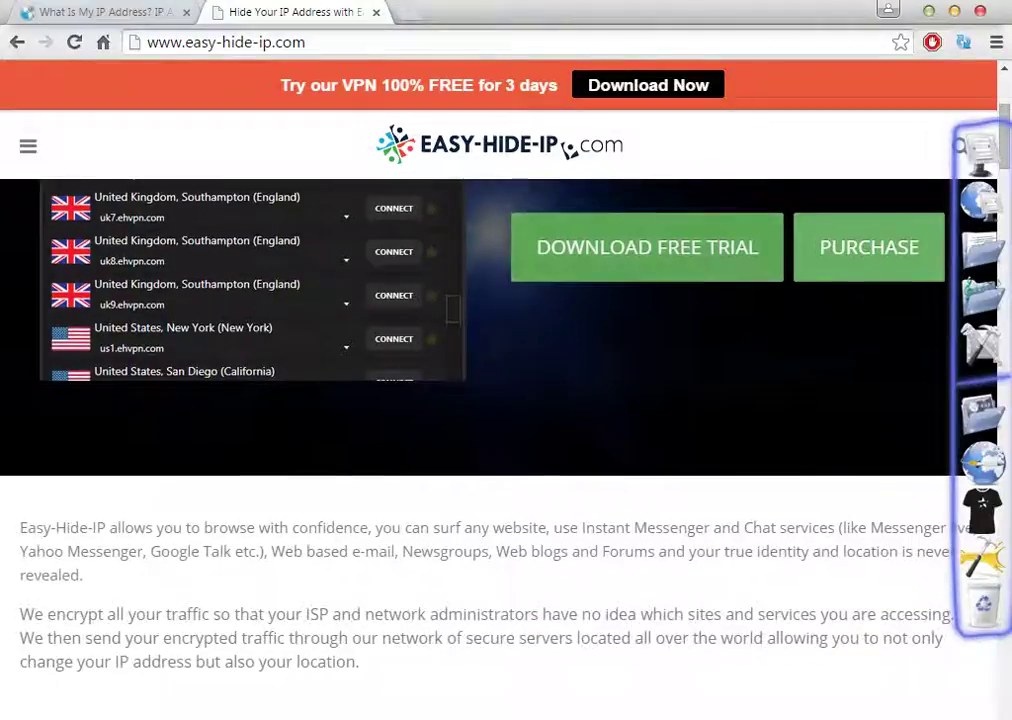
pyautogui.scroll(3, 500, 400)
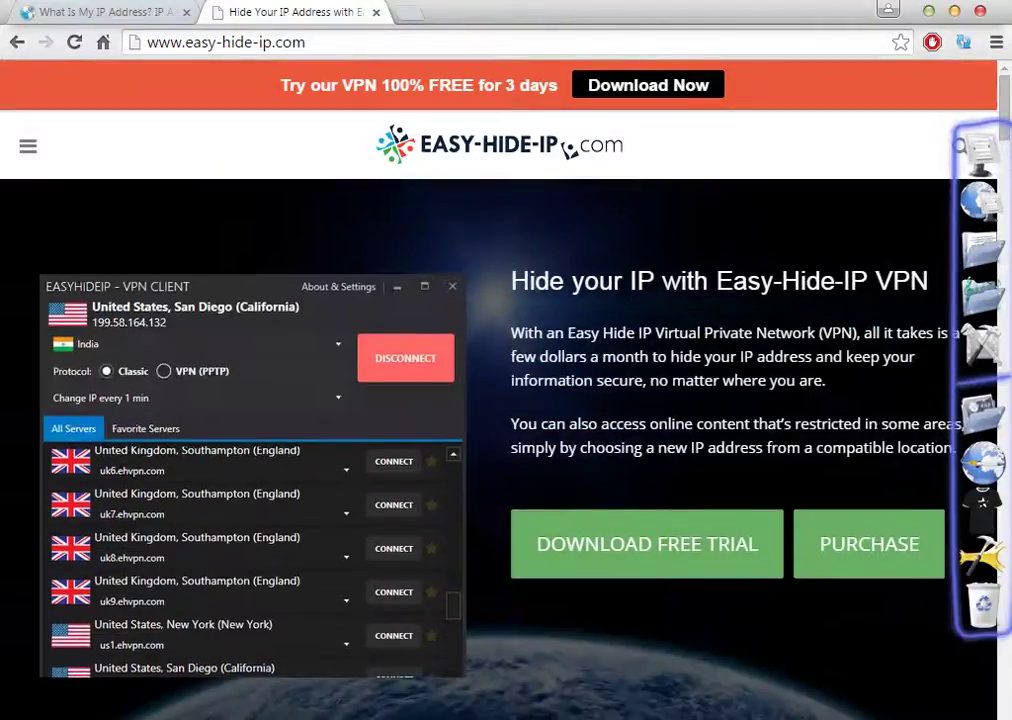
pyautogui.moveTo(383, 85); pyautogui.dragTo(557, 85)
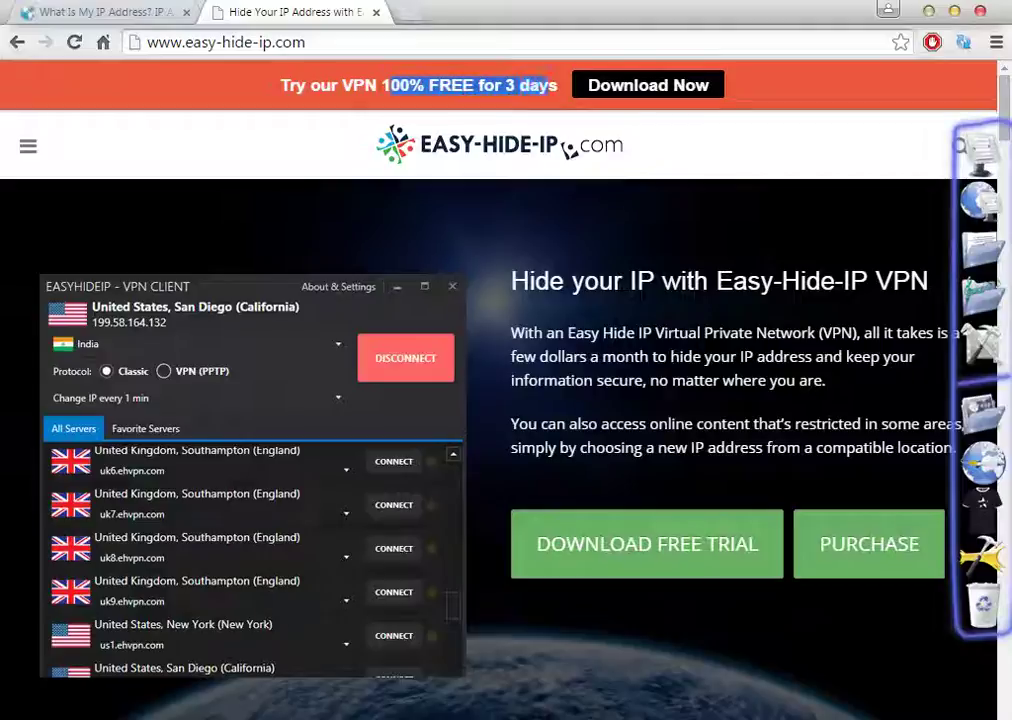
pyautogui.click(470, 85)
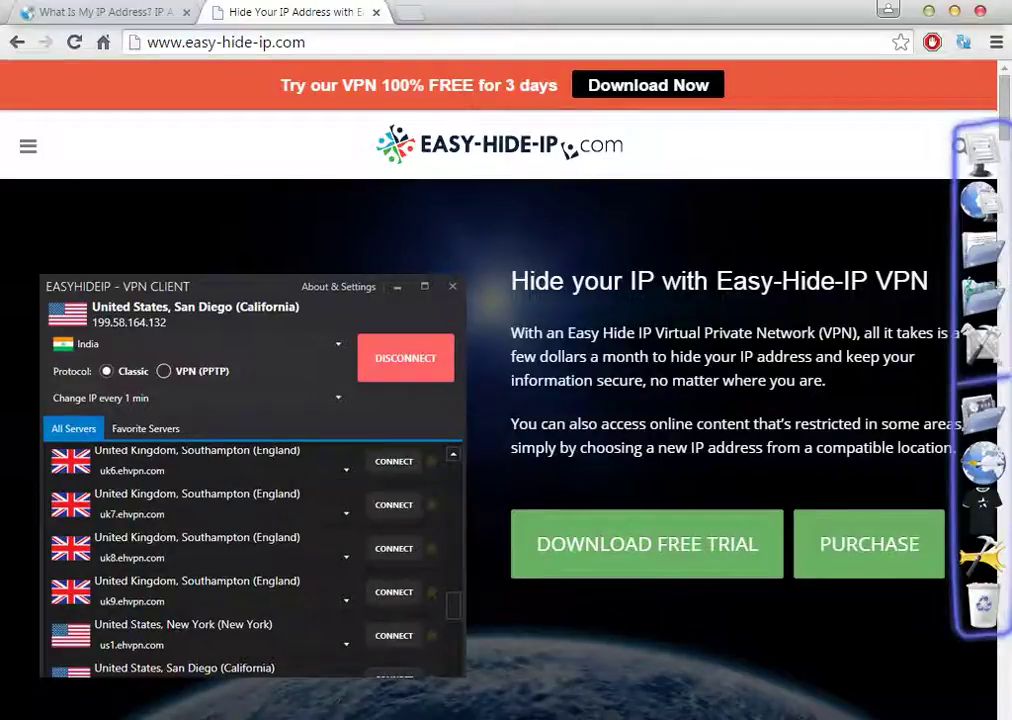
# Review the service description and the list of server countries under Our Locations on the home page
pyautogui.scroll(-3, 500, 400)
pyautogui.scroll(3, 500, 400)
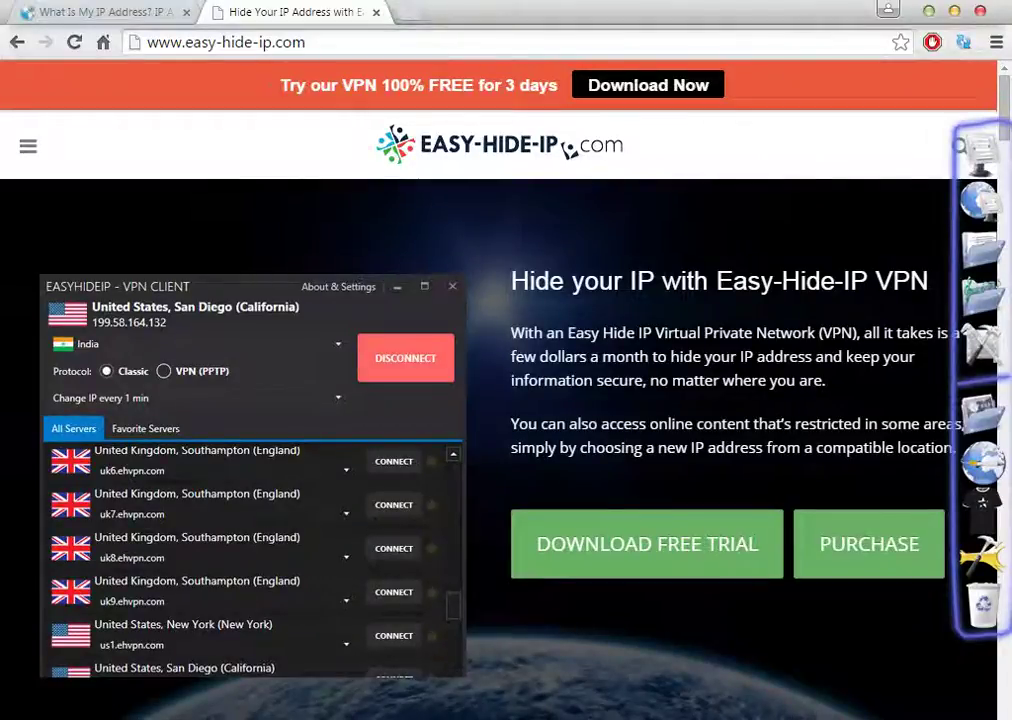
pyautogui.scroll(-2, 500, 400)
pyautogui.scroll(-3, 500, 400)
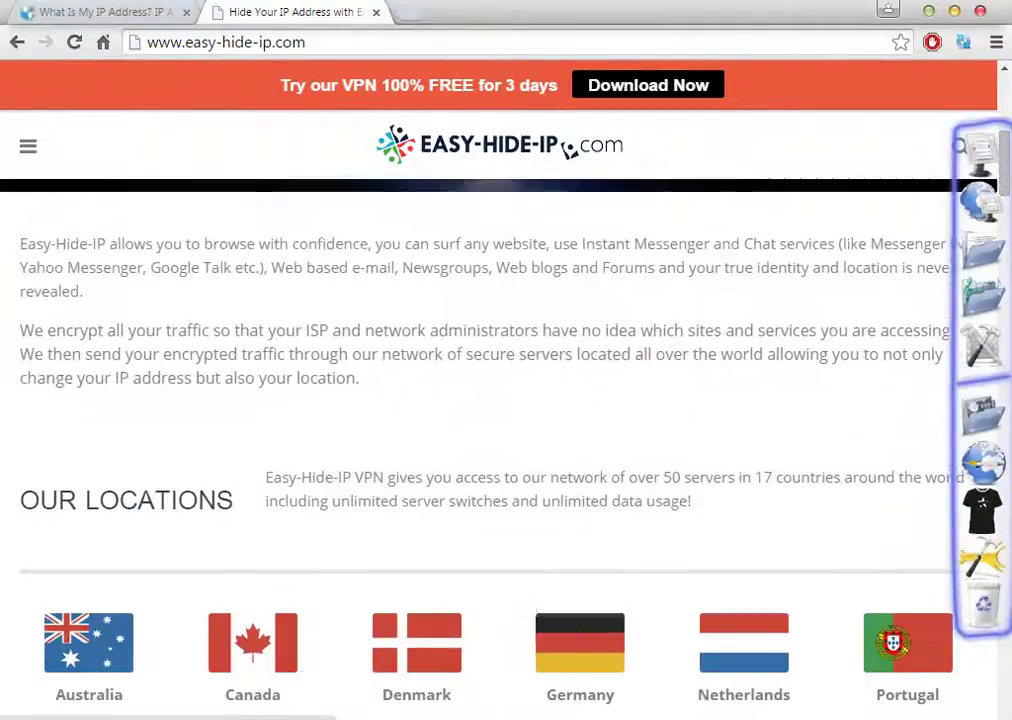
pyautogui.scroll(-3, 500, 400)
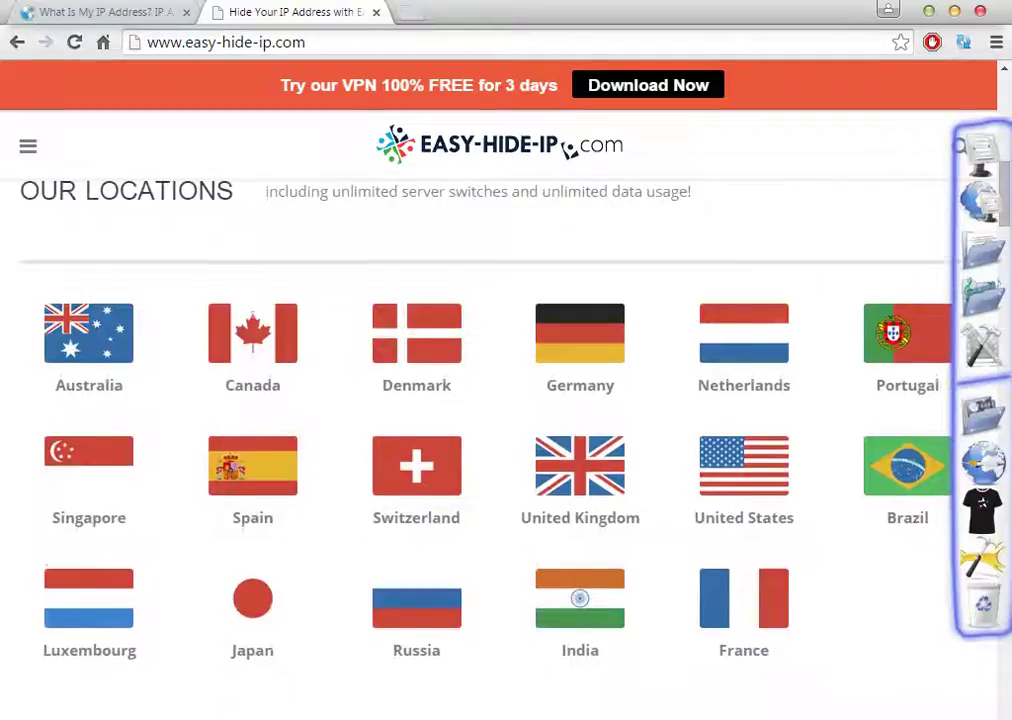
pyautogui.scroll(-1, 500, 400)
pyautogui.scroll(1, 500, 400)
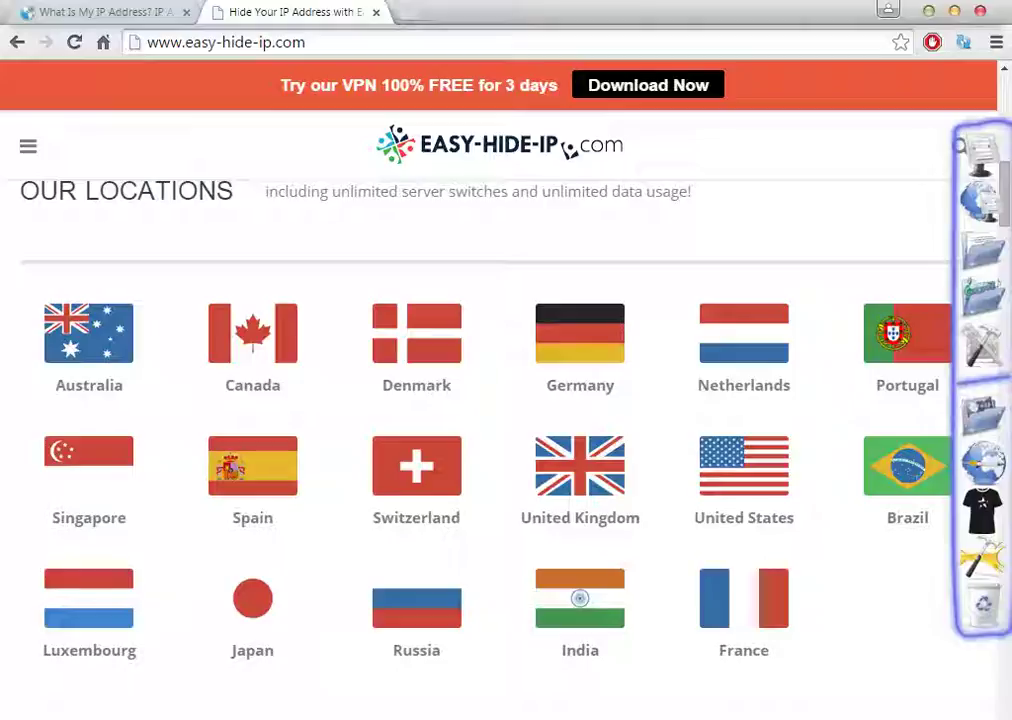
# Compare the monthly and one-year pricing plans and their included features, highlighting the monthly price
pyautogui.scroll(-2, 400, 450)
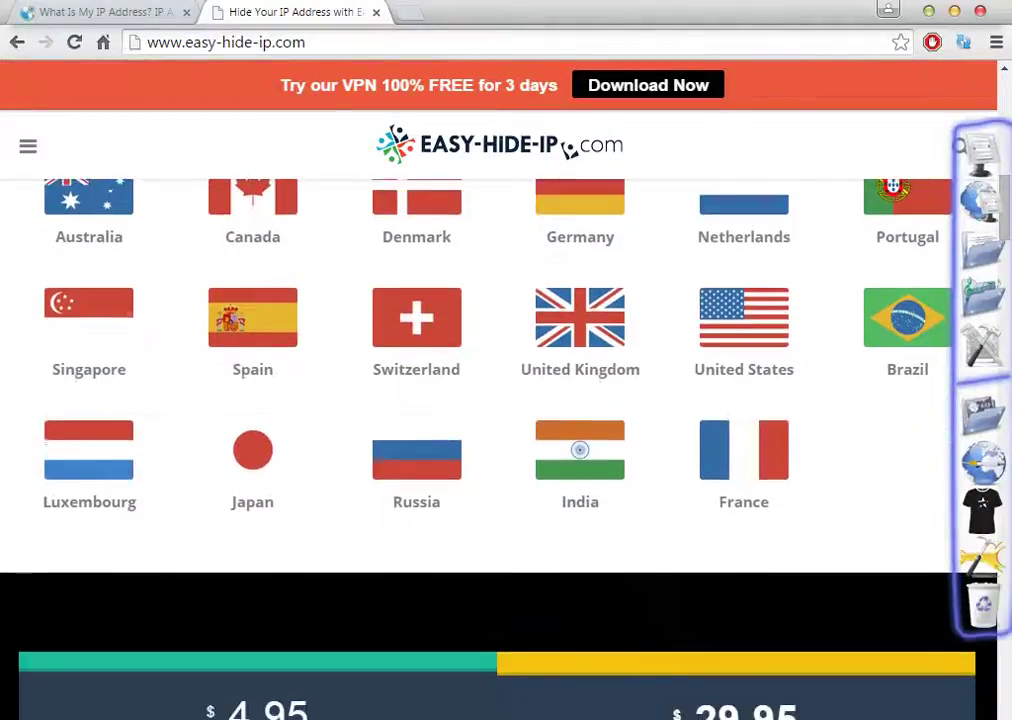
pyautogui.scroll(-2, 400, 450)
pyautogui.scroll(-2, 490, 450)
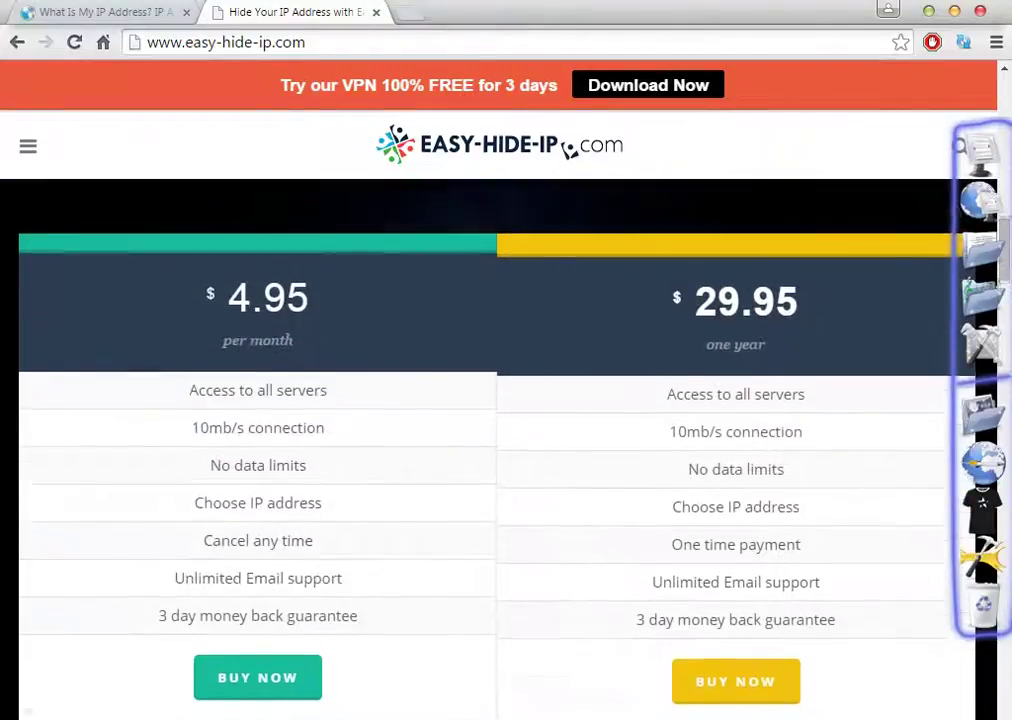
pyautogui.scroll(1, 490, 450)
pyautogui.scroll(-2, 490, 450)
pyautogui.scroll(2, 490, 450)
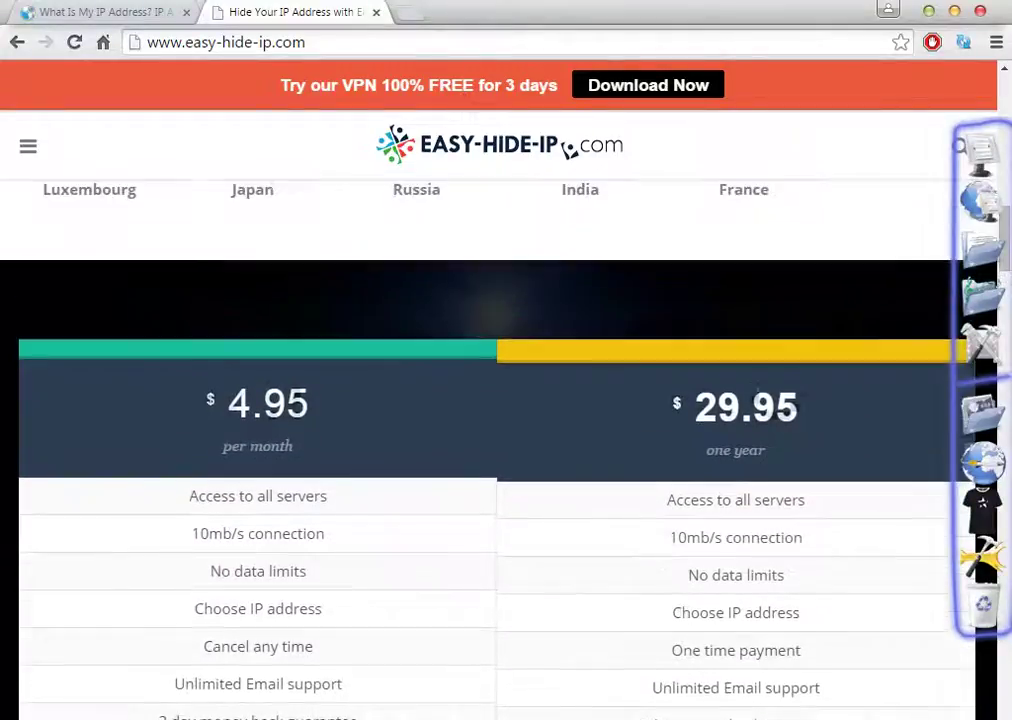
pyautogui.scroll(-2, 490, 450)
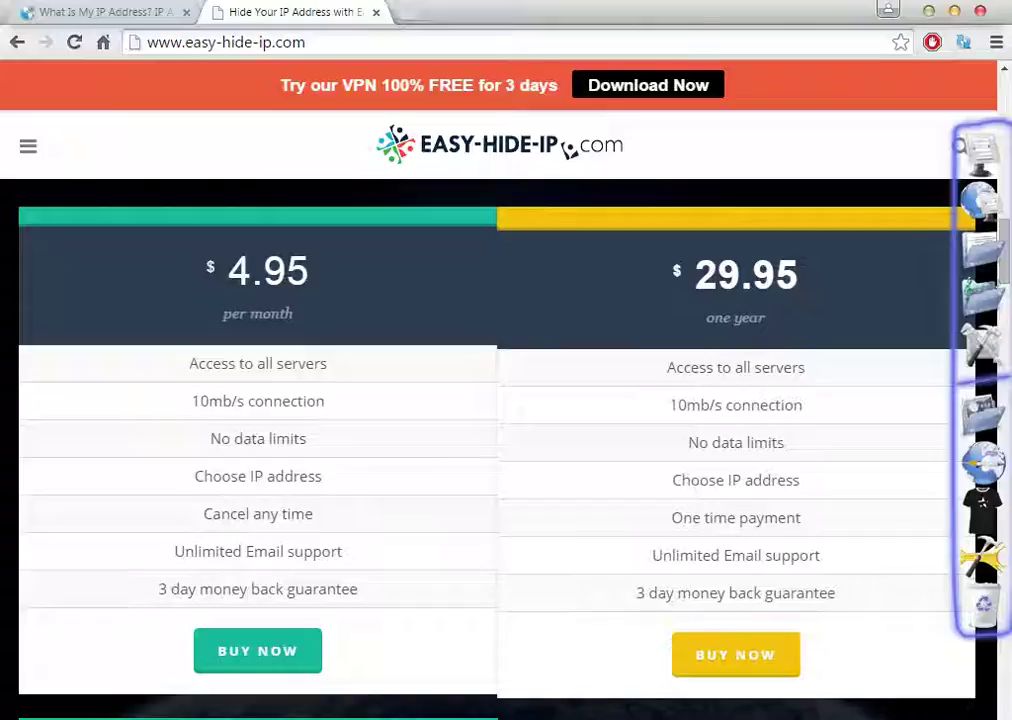
pyautogui.moveTo(310, 272); pyautogui.dragTo(228, 272)
pyautogui.click(228, 272)
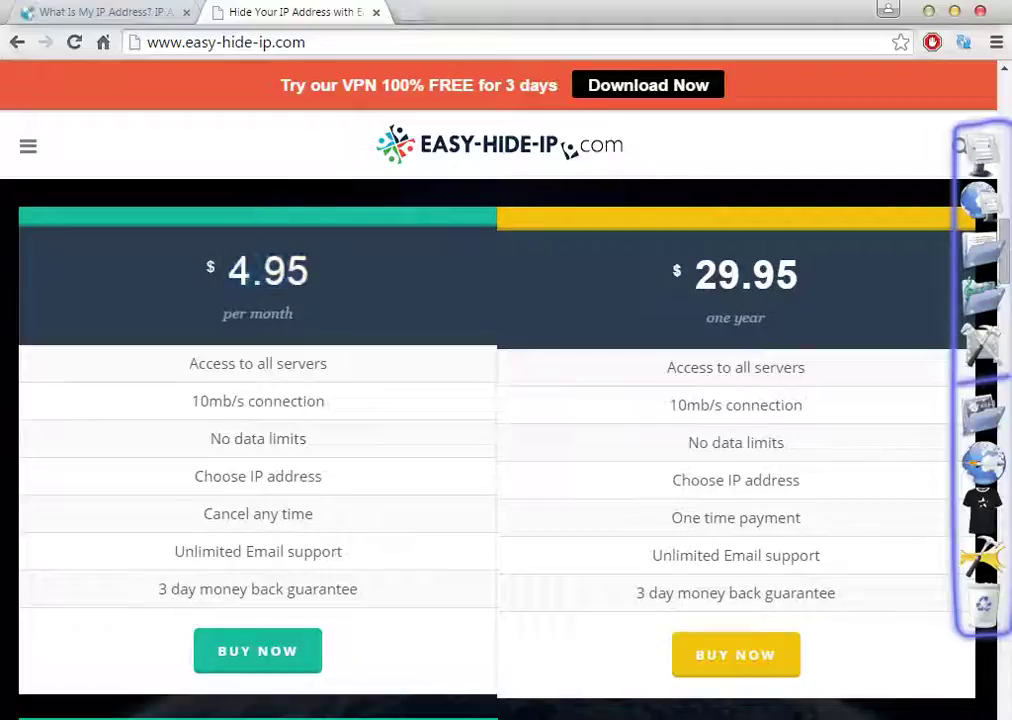